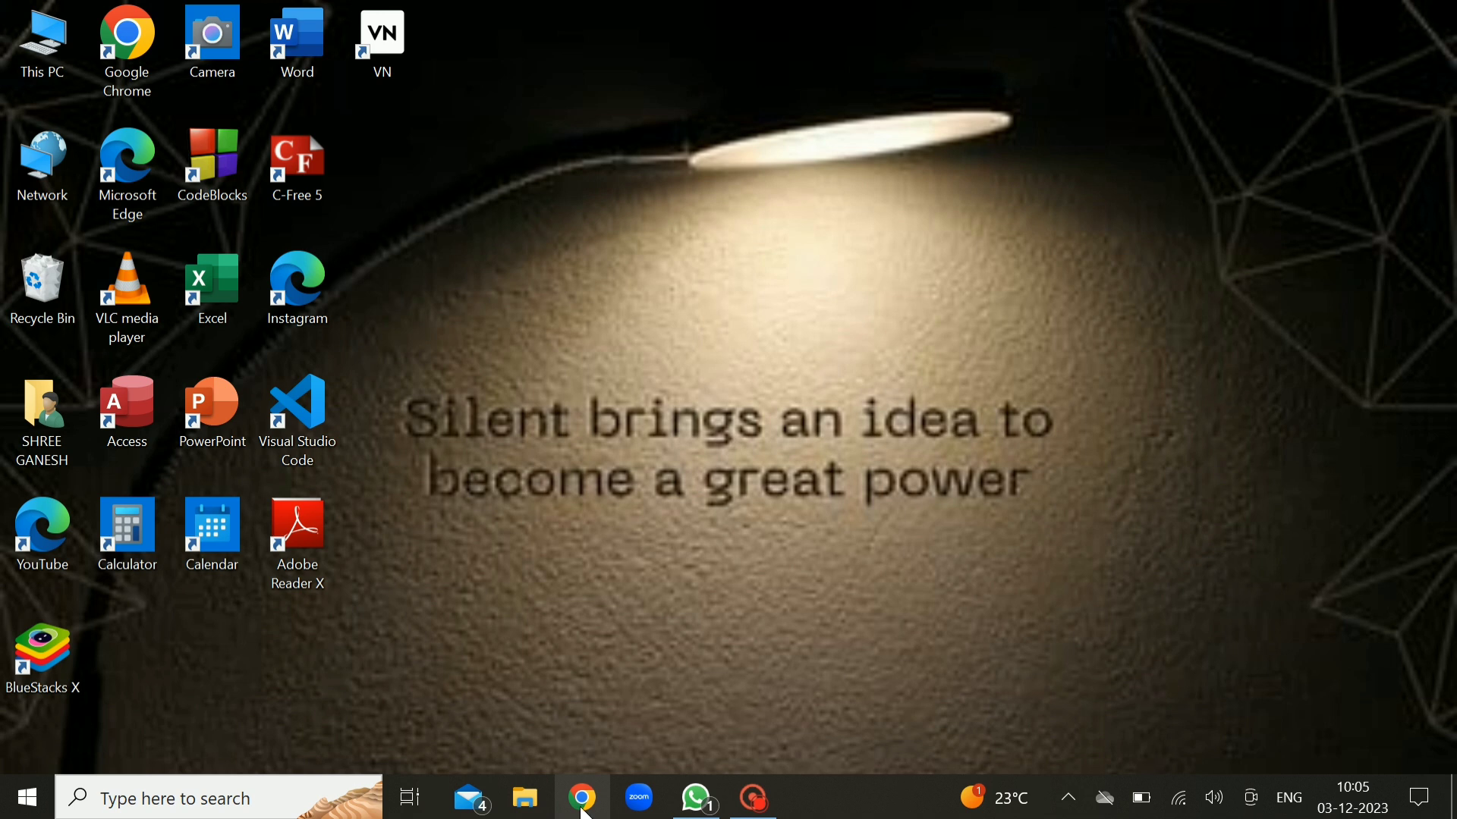
Open Chrome, find BlueStacks through a Google search and open its official website.
left_click(582, 797)
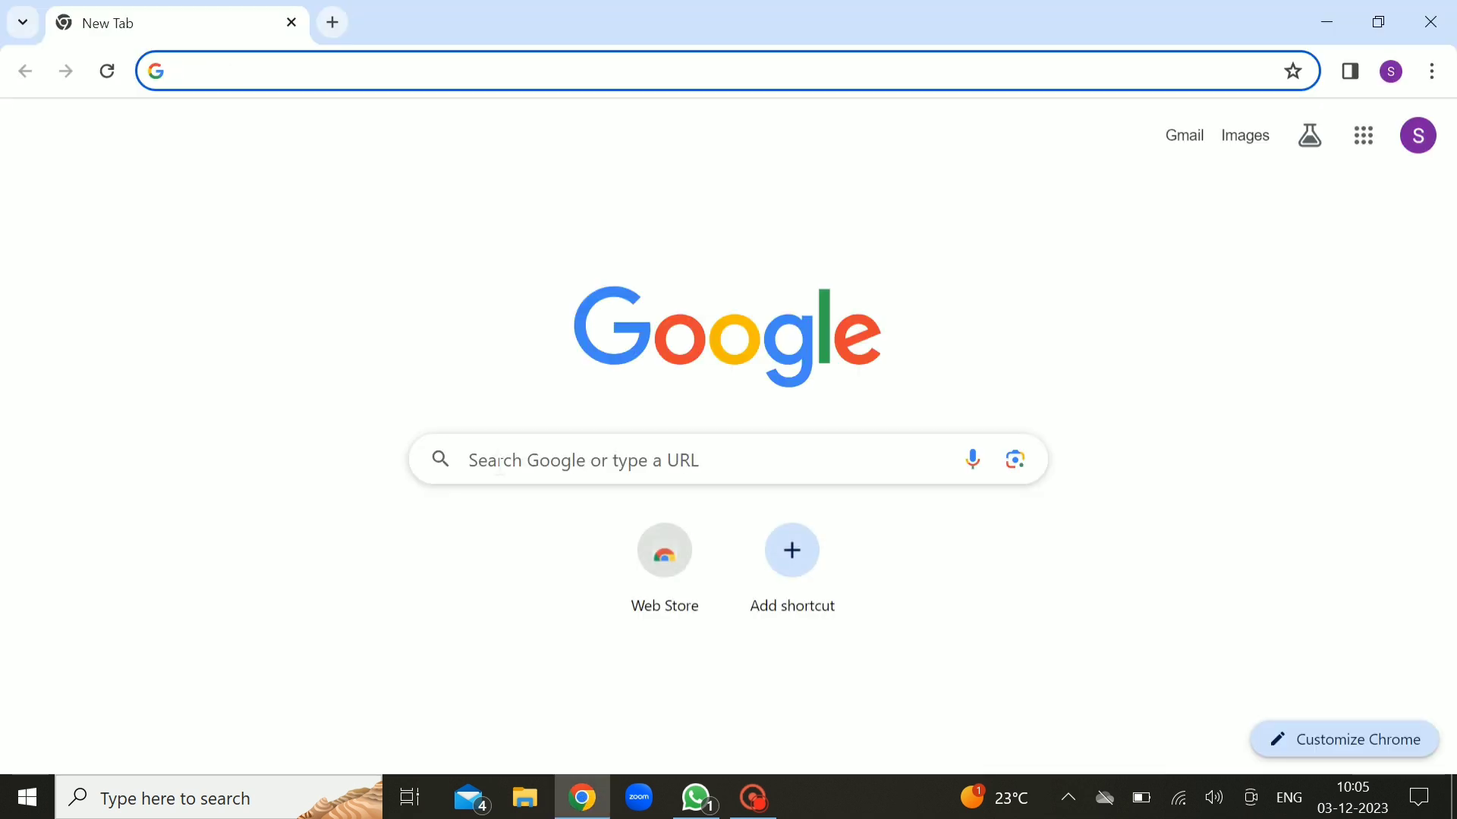
left_click(497, 455)
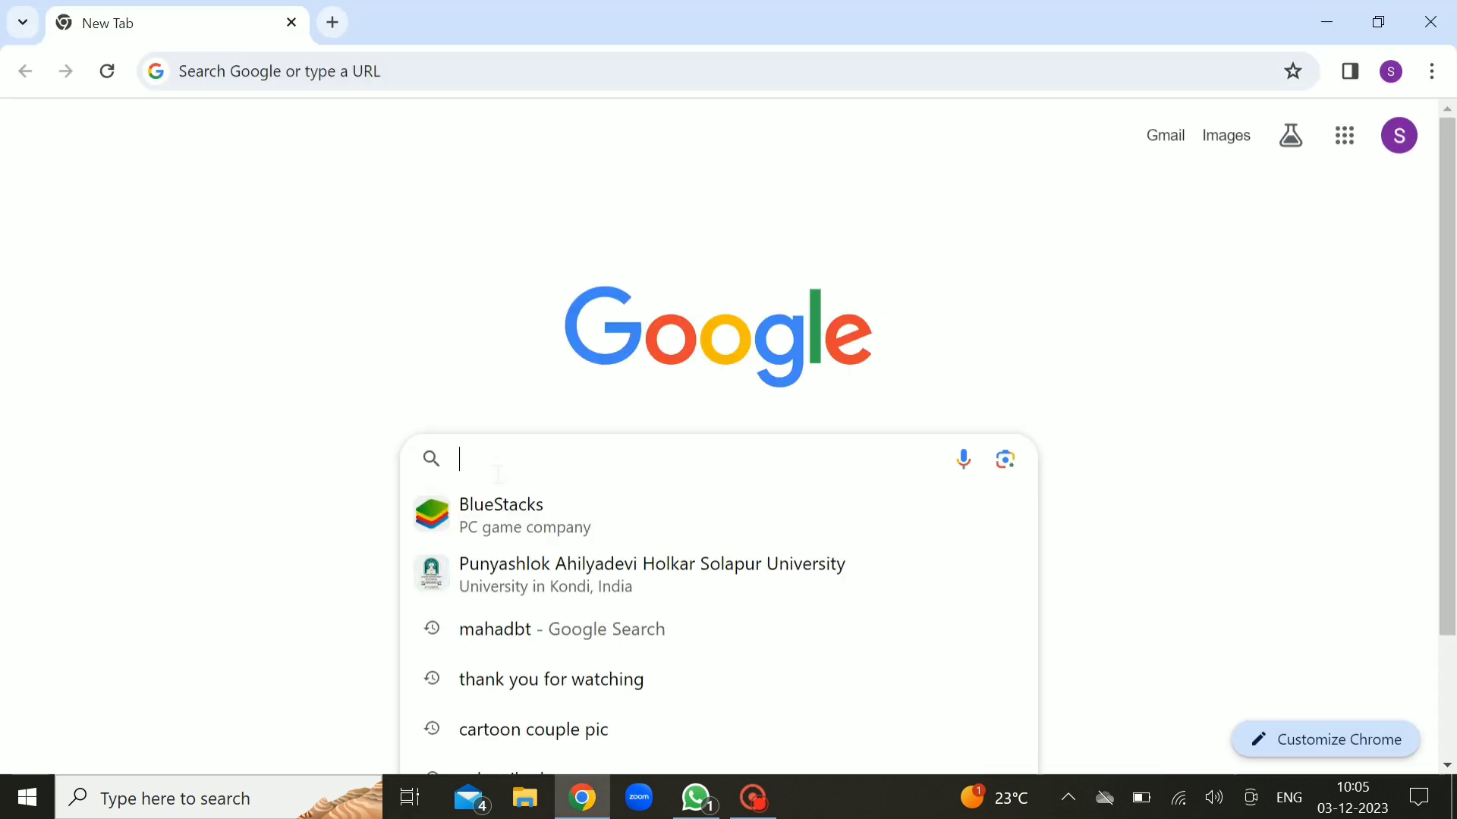
left_click(482, 531)
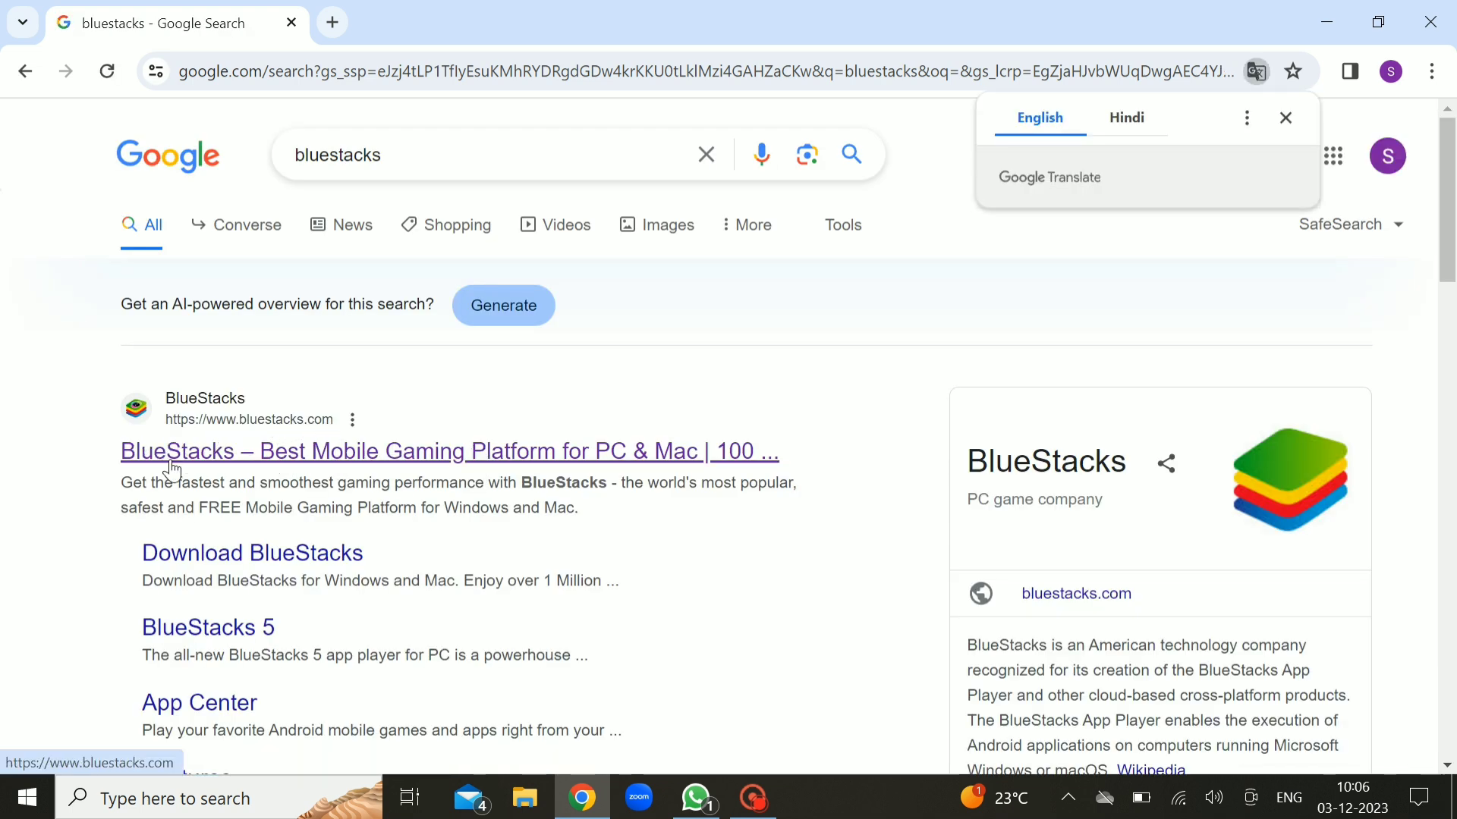
left_click(403, 452)
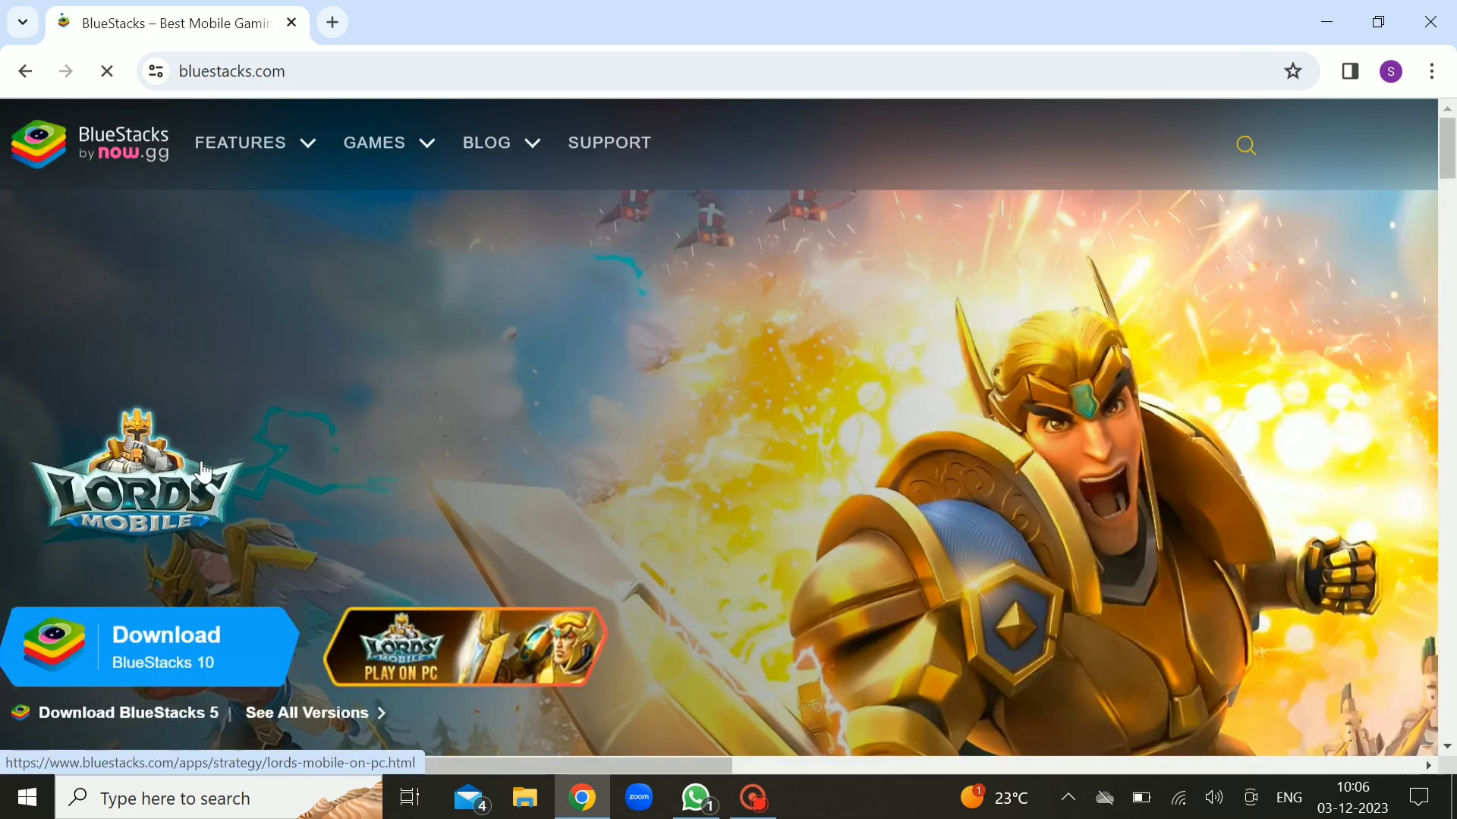
Download the BlueStacks 5 installer from the BlueStacks home page.
scroll(125, 547, "down", 6)
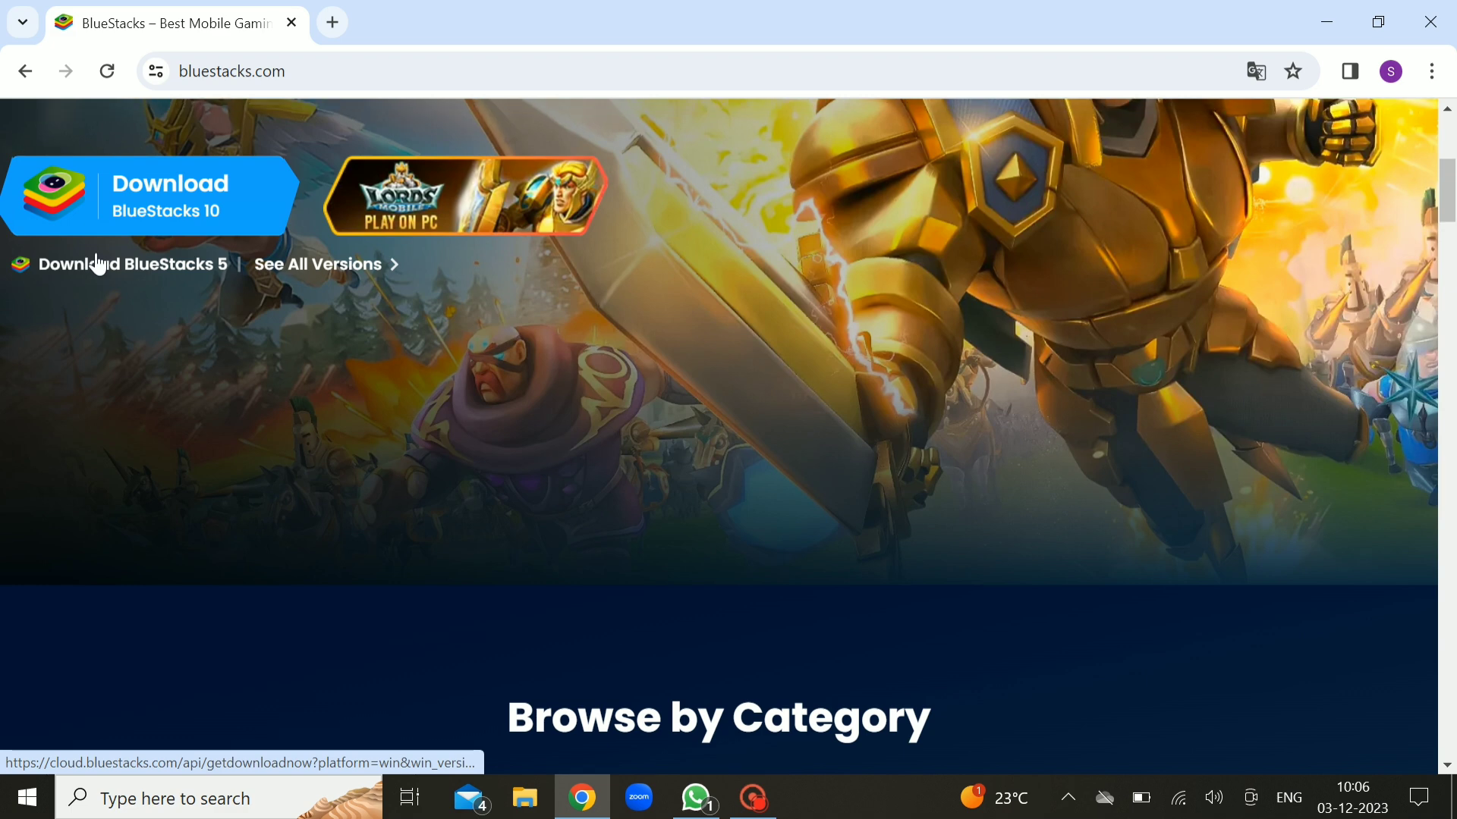
scroll(114, 372, "up", 3)
scroll(115, 339, "up", 1)
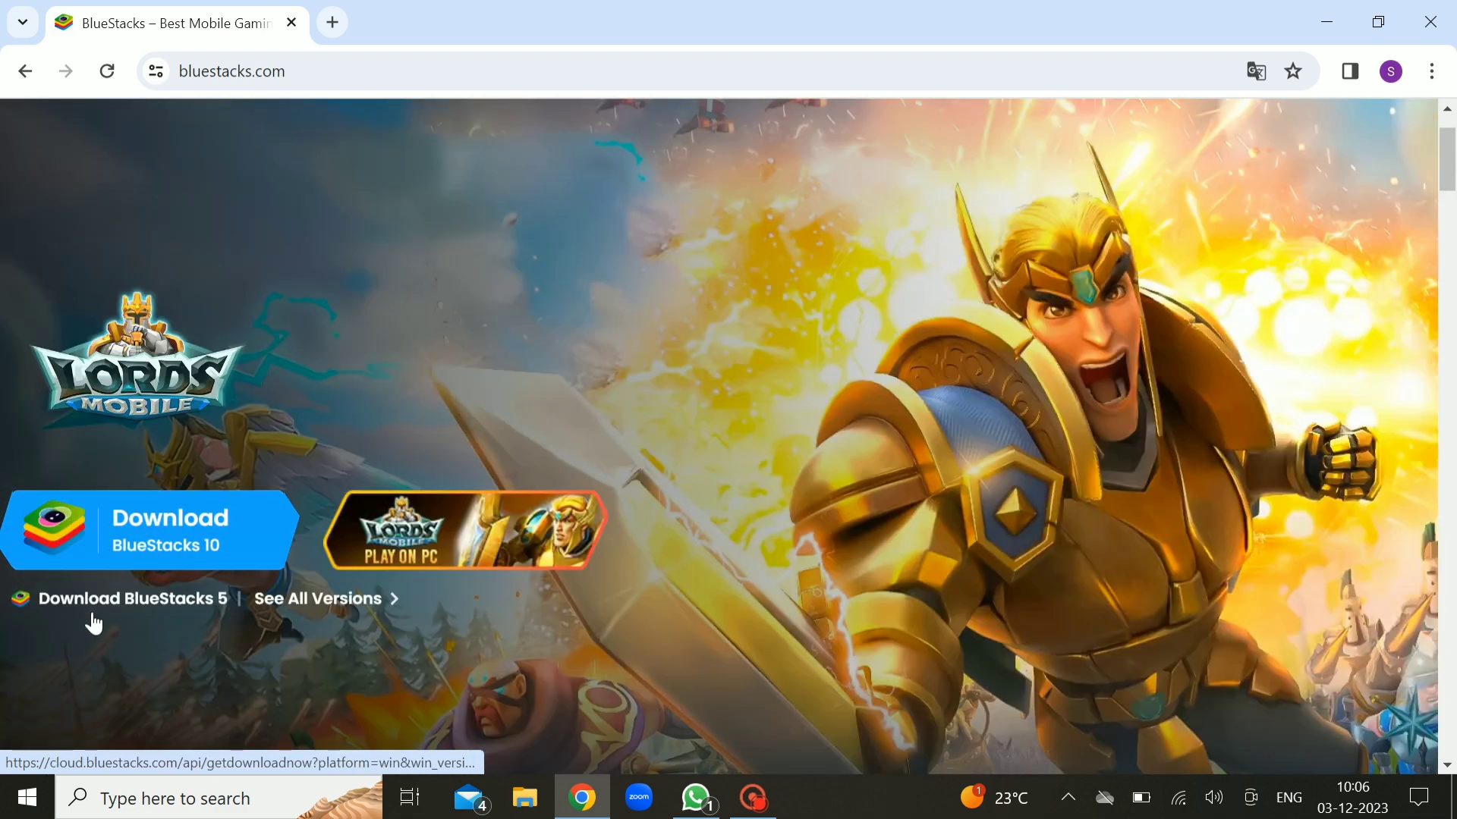
left_click(215, 603)
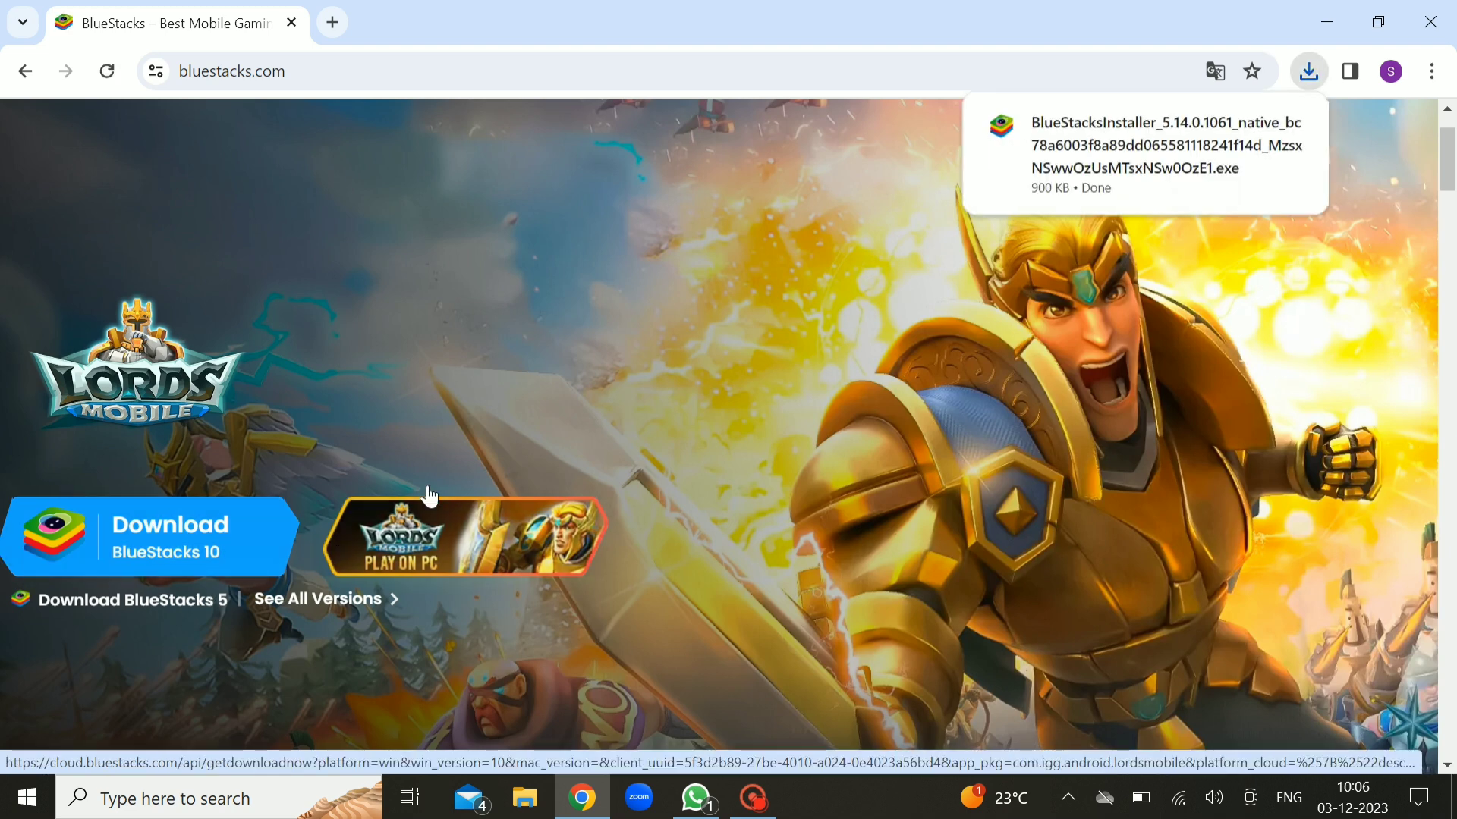
Run the downloaded BlueStacks installer and maximize the BlueStacks App Player window.
left_click(1078, 171)
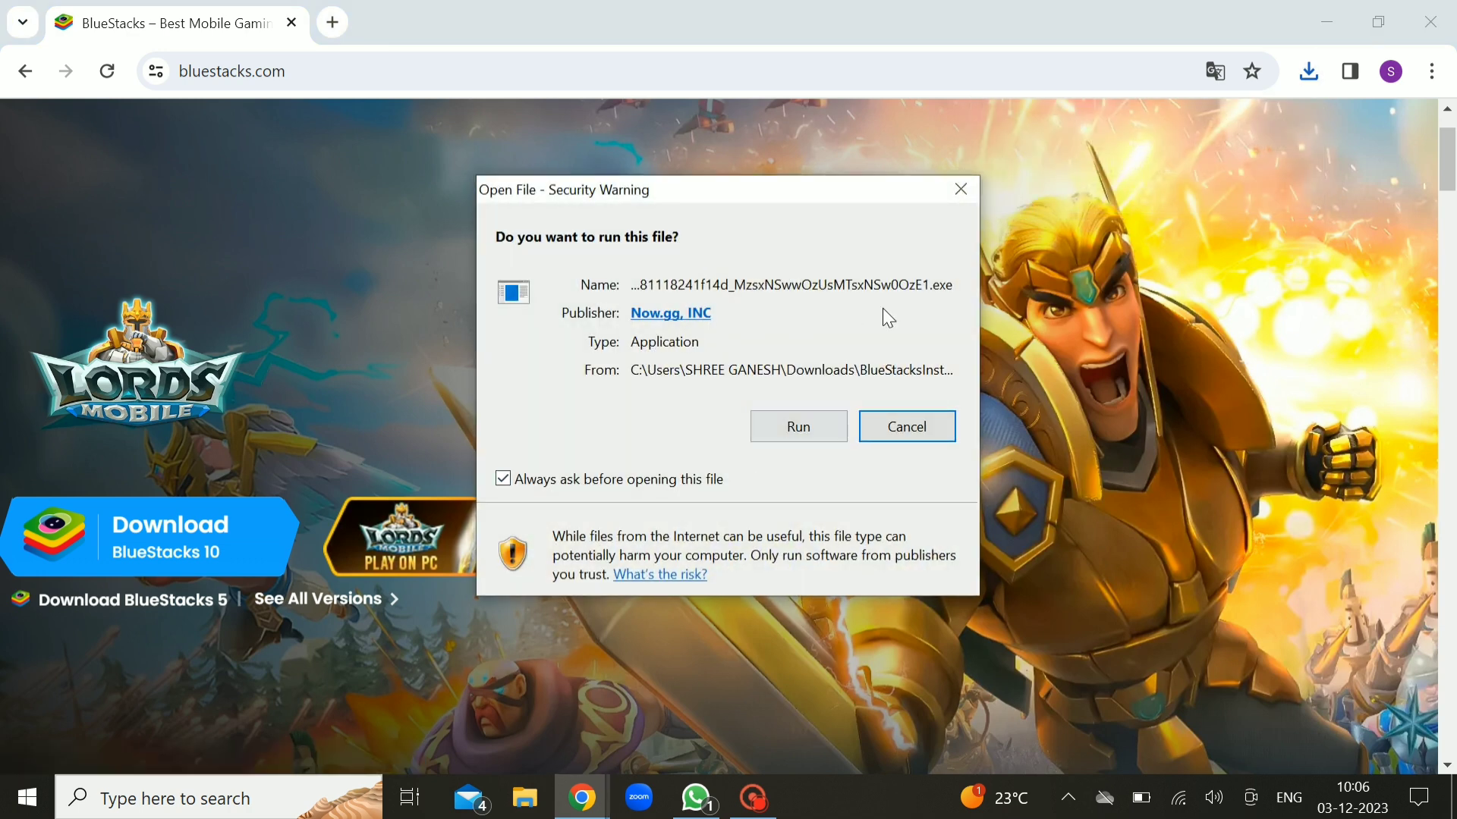
left_click(803, 425)
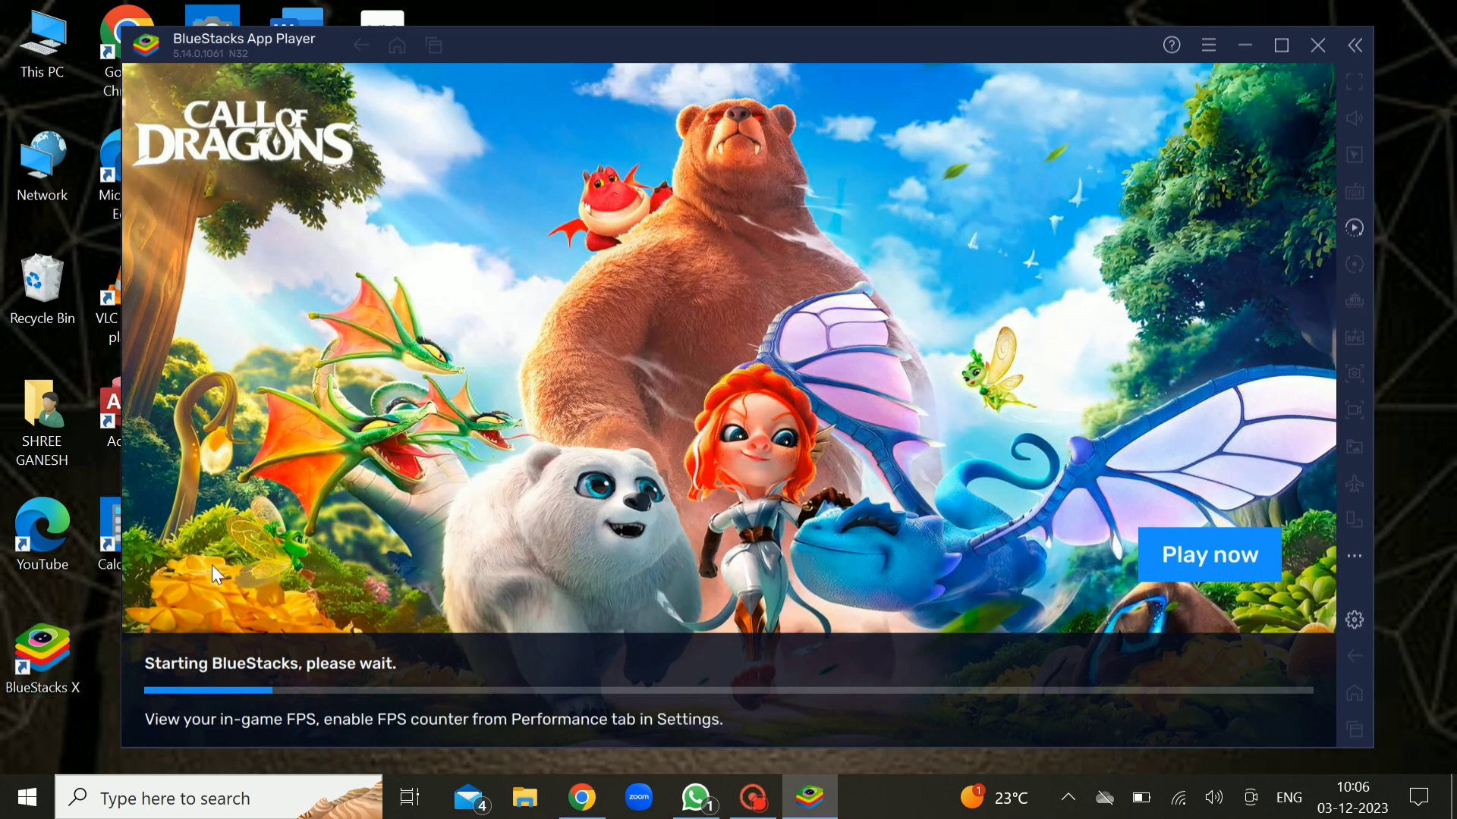
left_click(1282, 44)
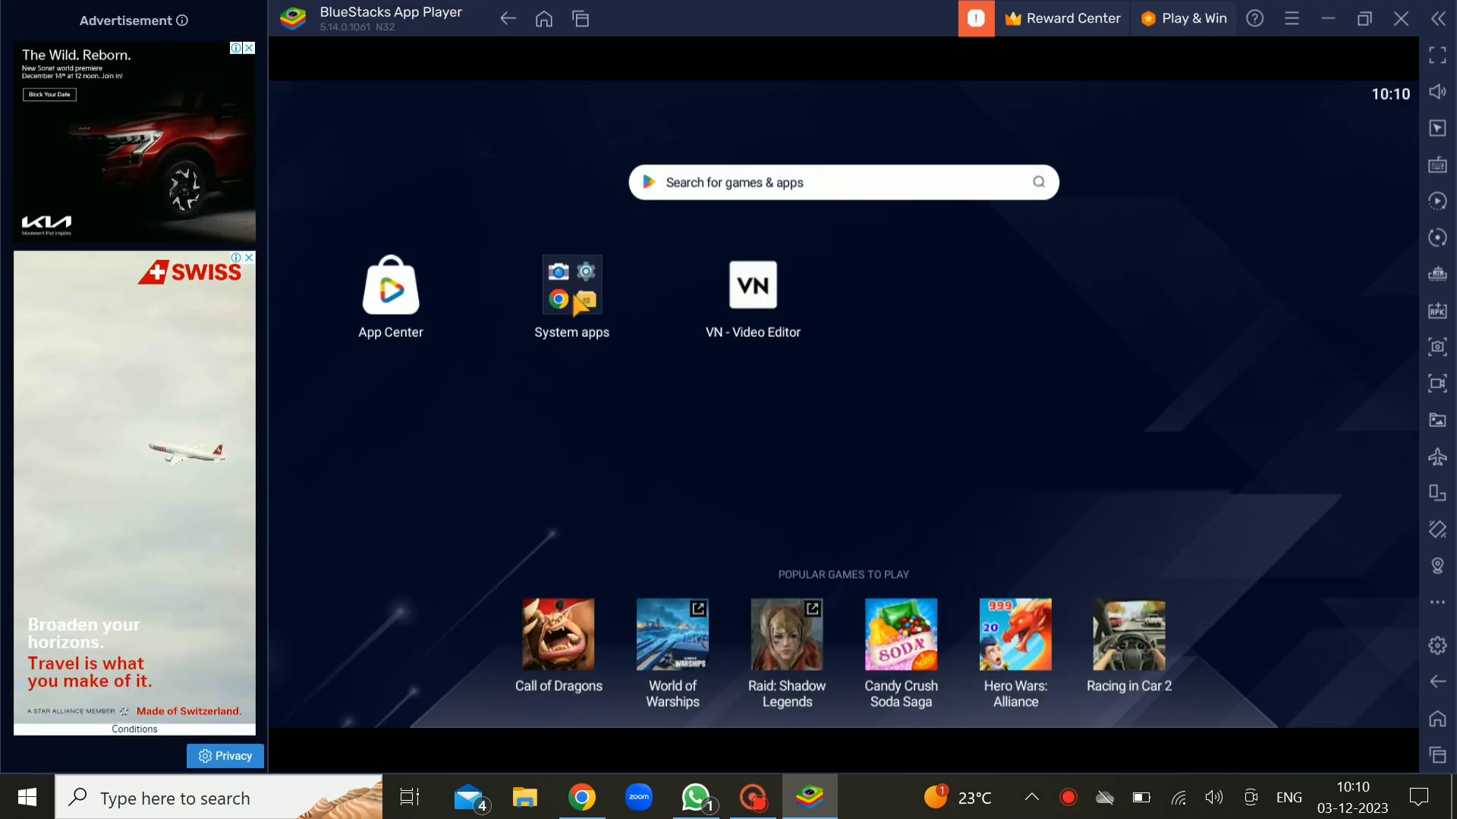
Open the Play Store from the System apps folder and show it in full screen.
left_click(576, 296)
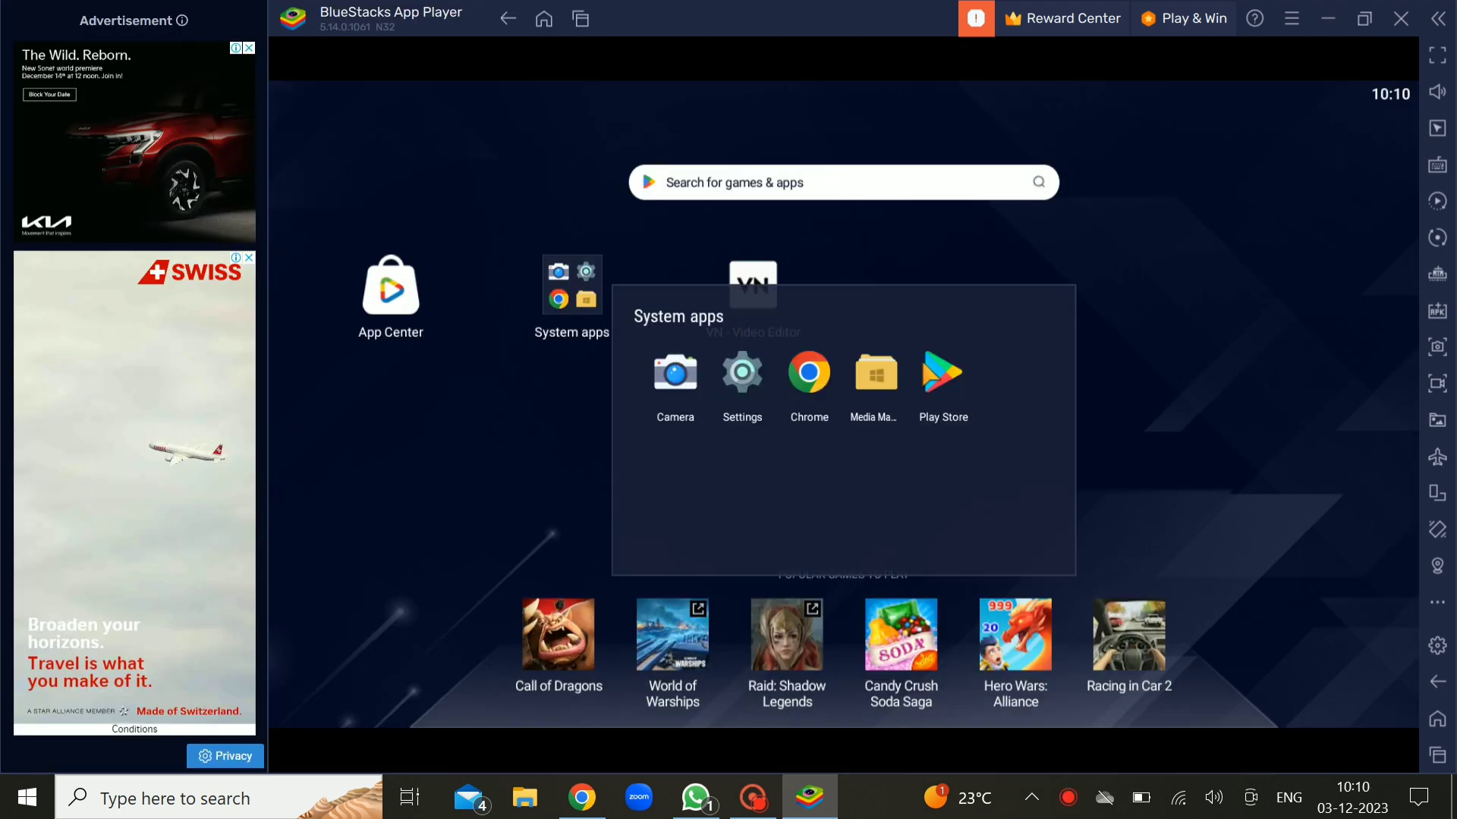
left_click(928, 367)
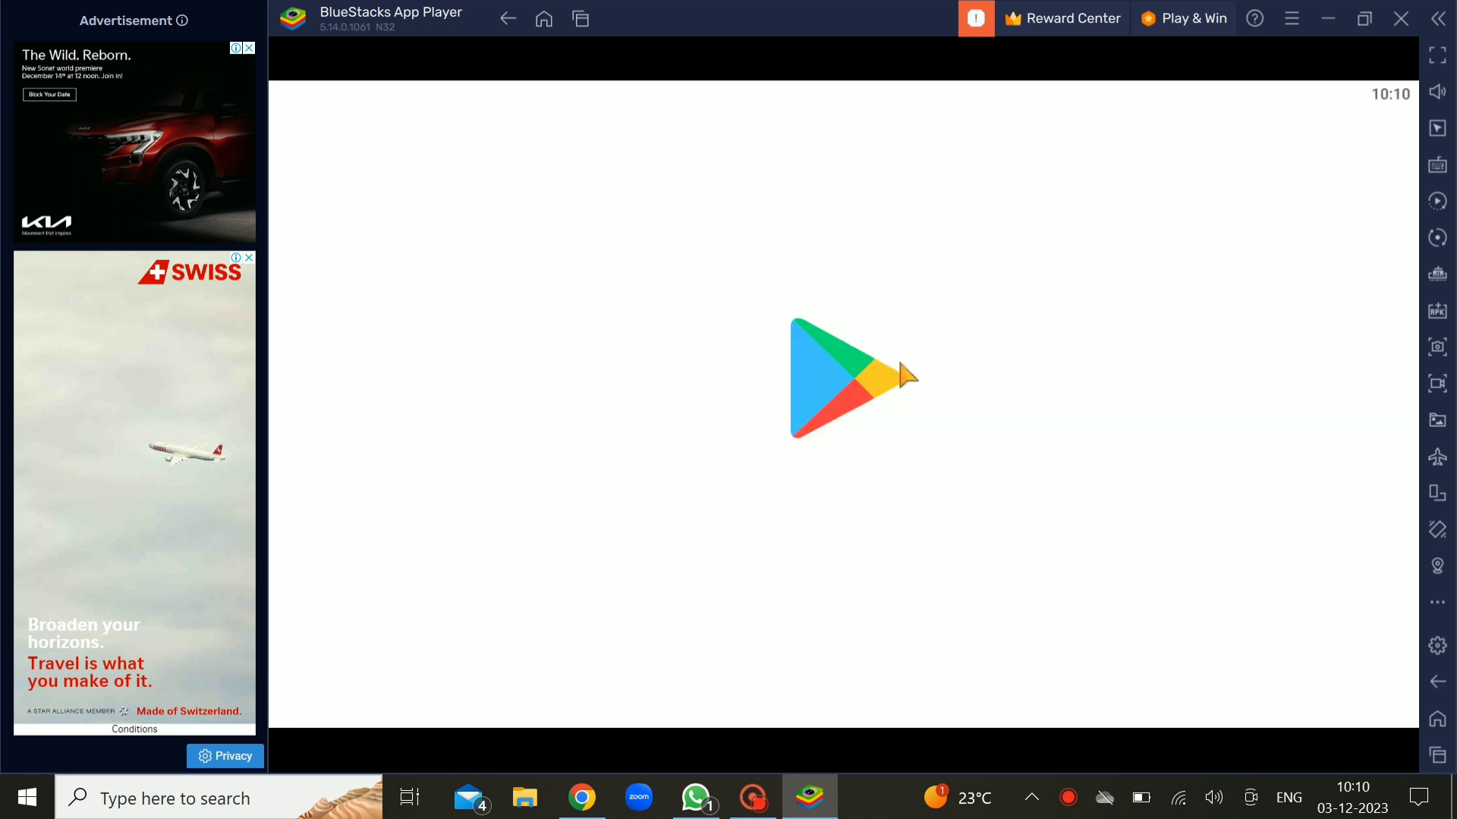
left_click(1437, 65)
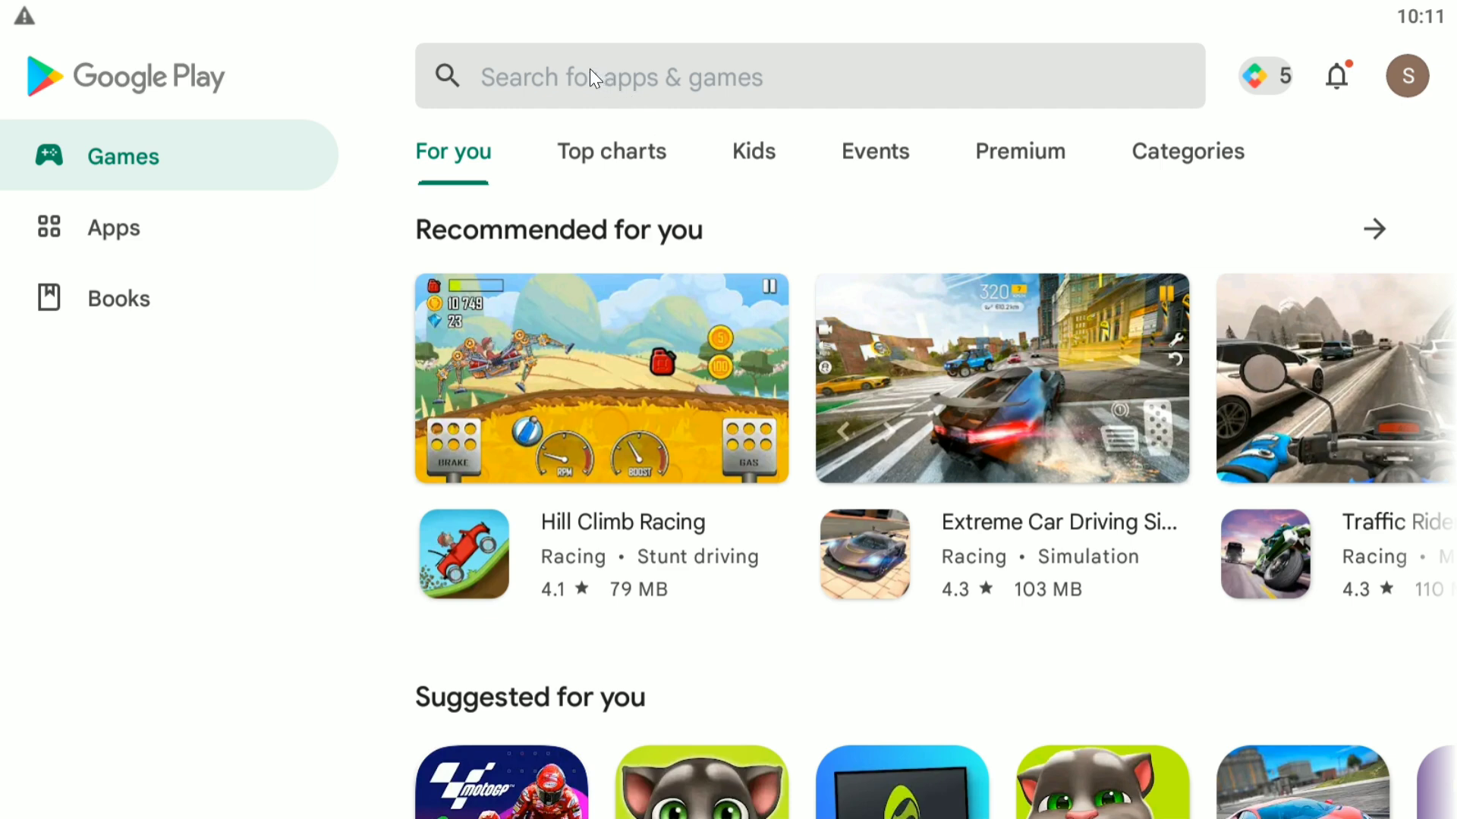
Search the Play Store for "vn".
left_click(515, 75)
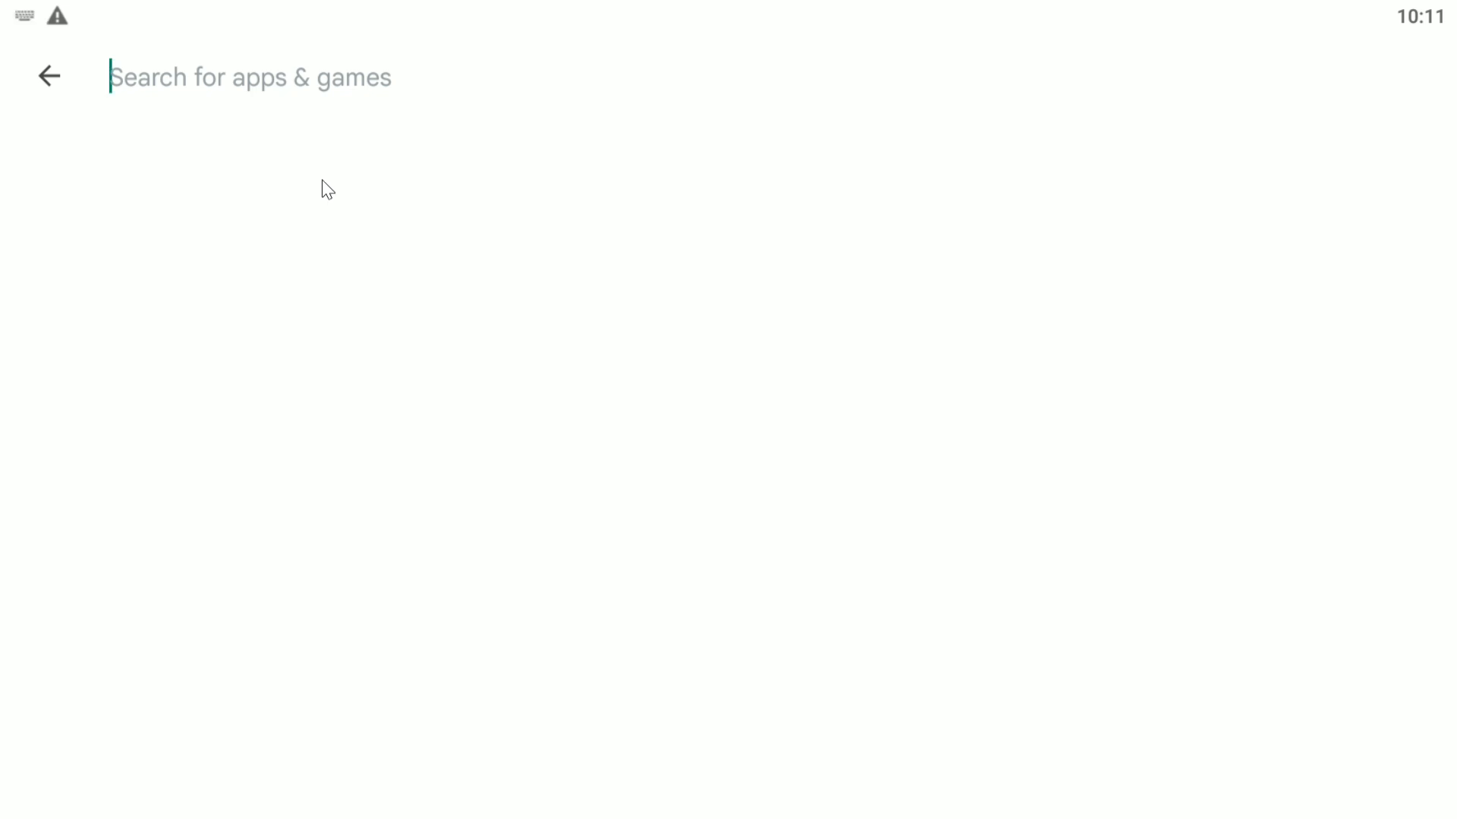
type("vn")
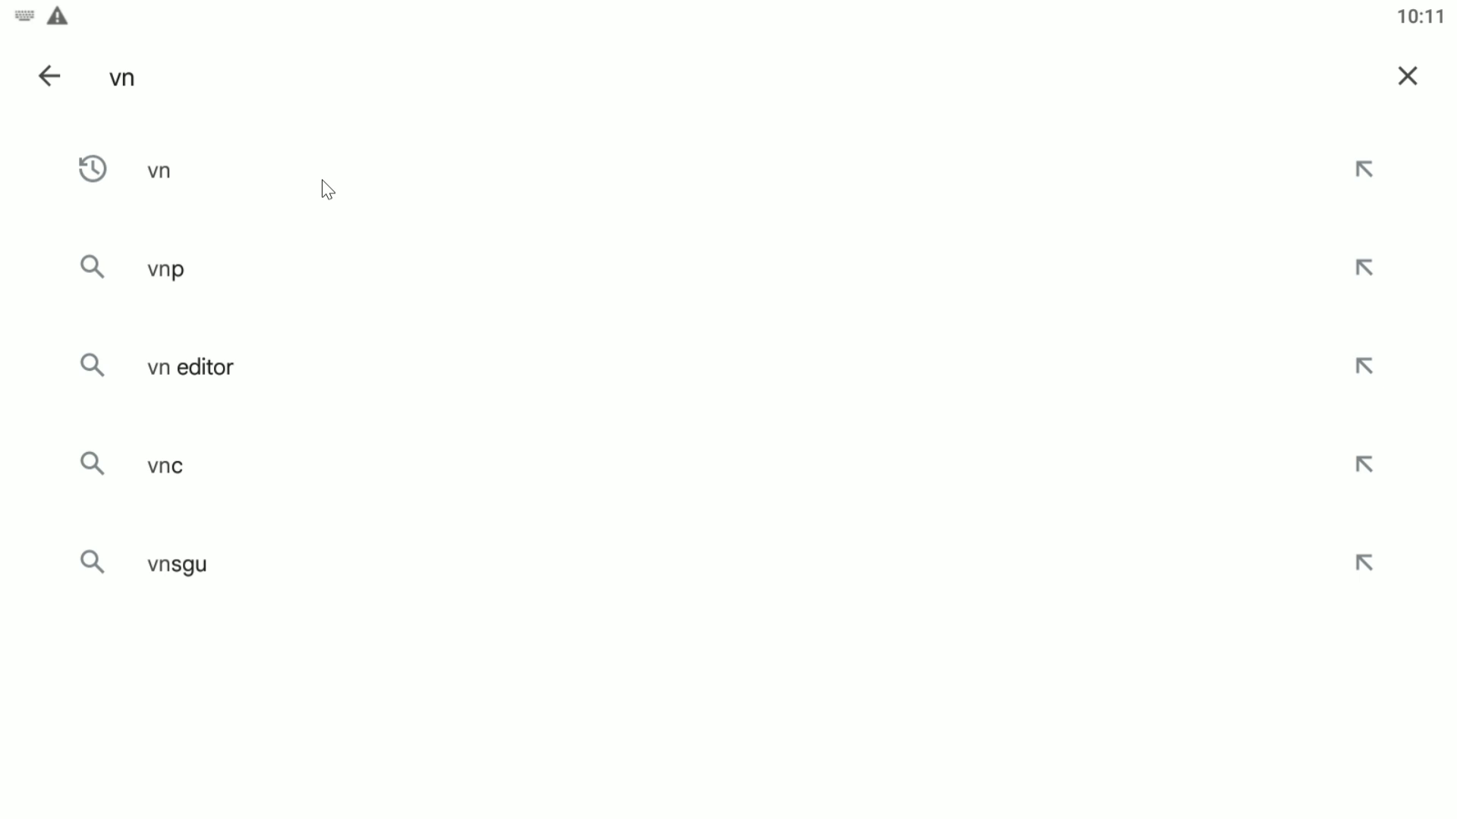
left_click(327, 190)
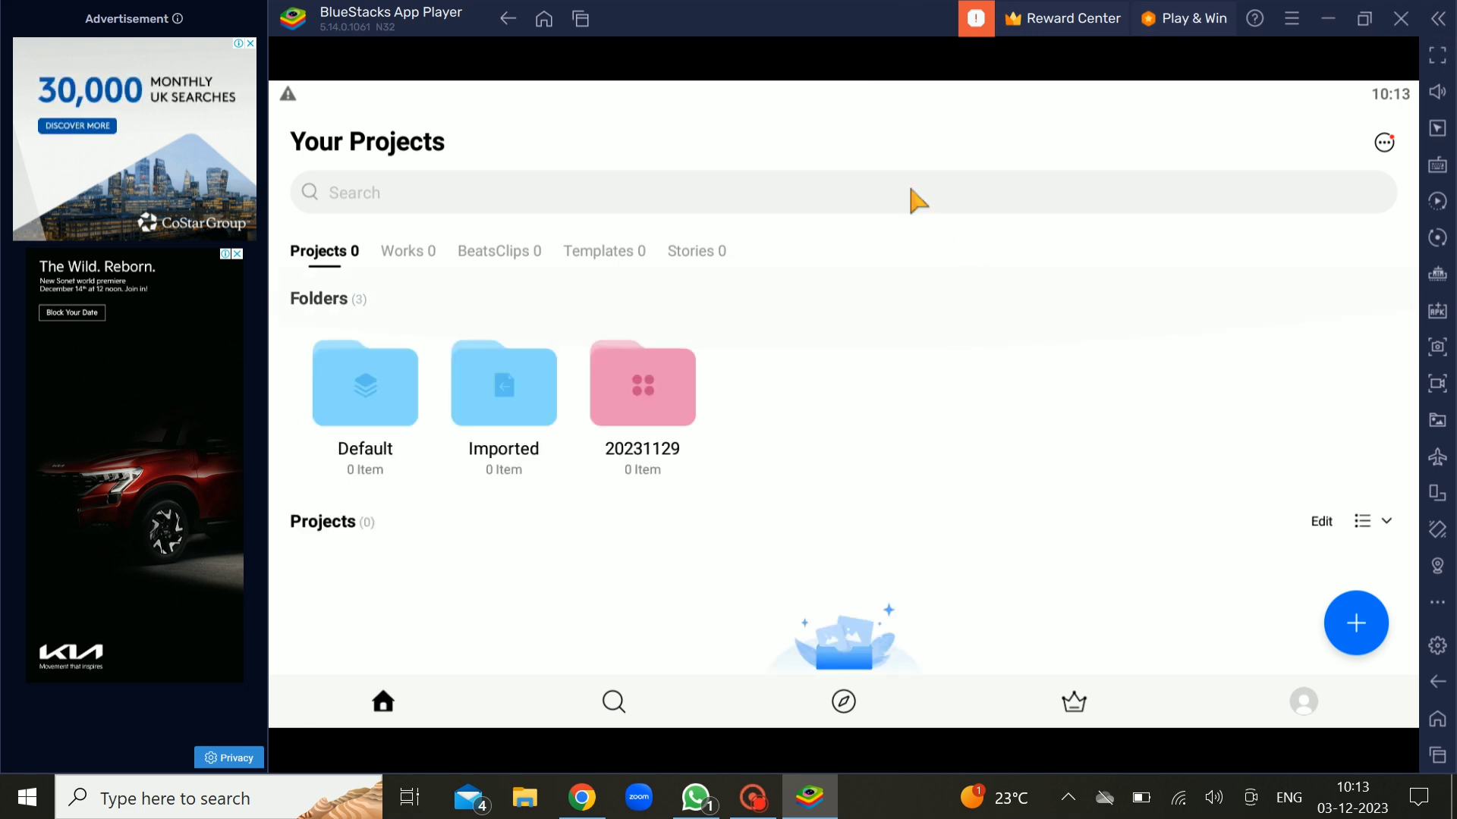
Close the app player, then restart BlueStacks from the desktop and dismiss its game launcher window.
left_click(1400, 20)
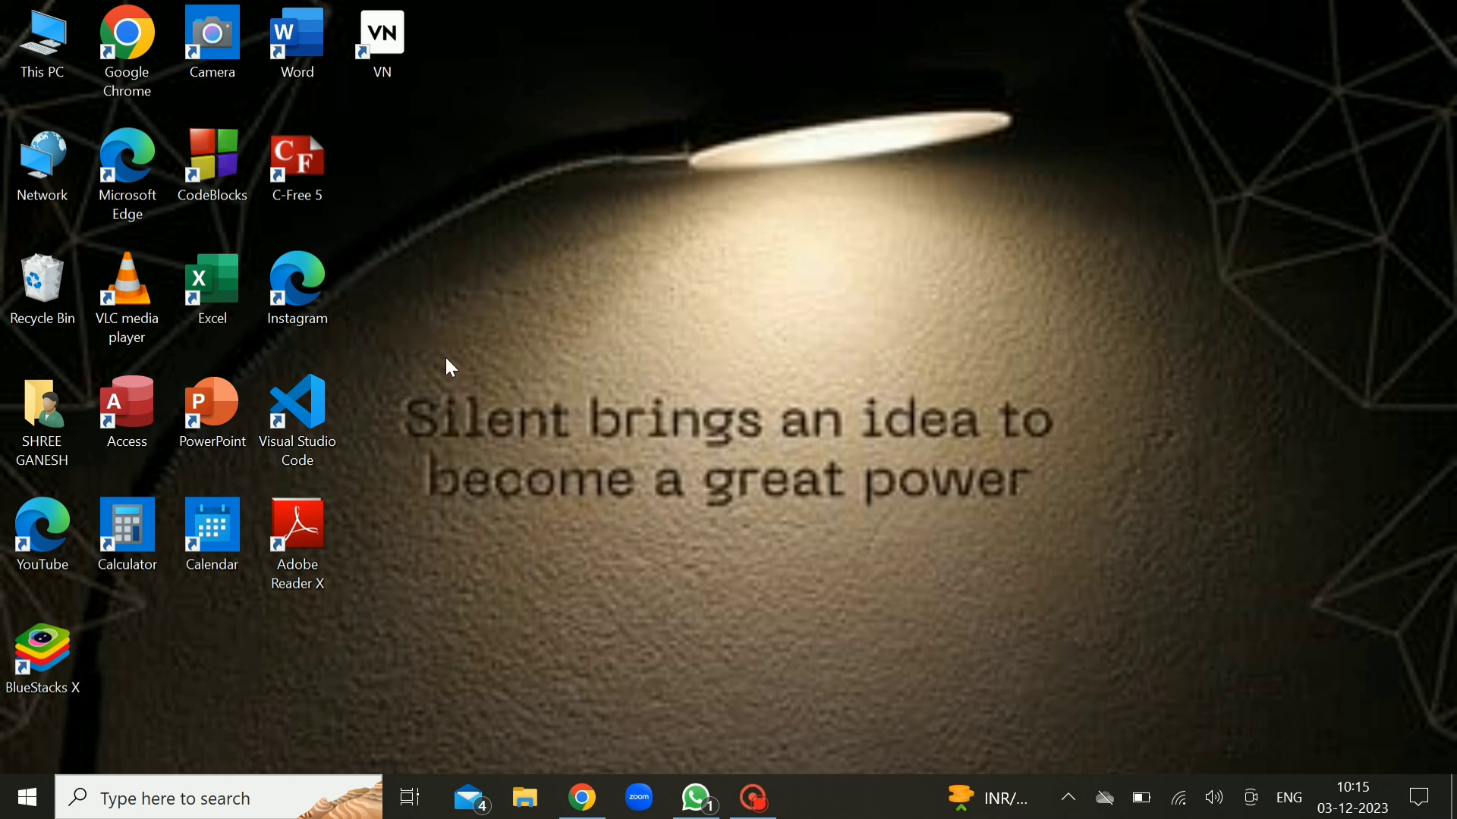
left_click(376, 53)
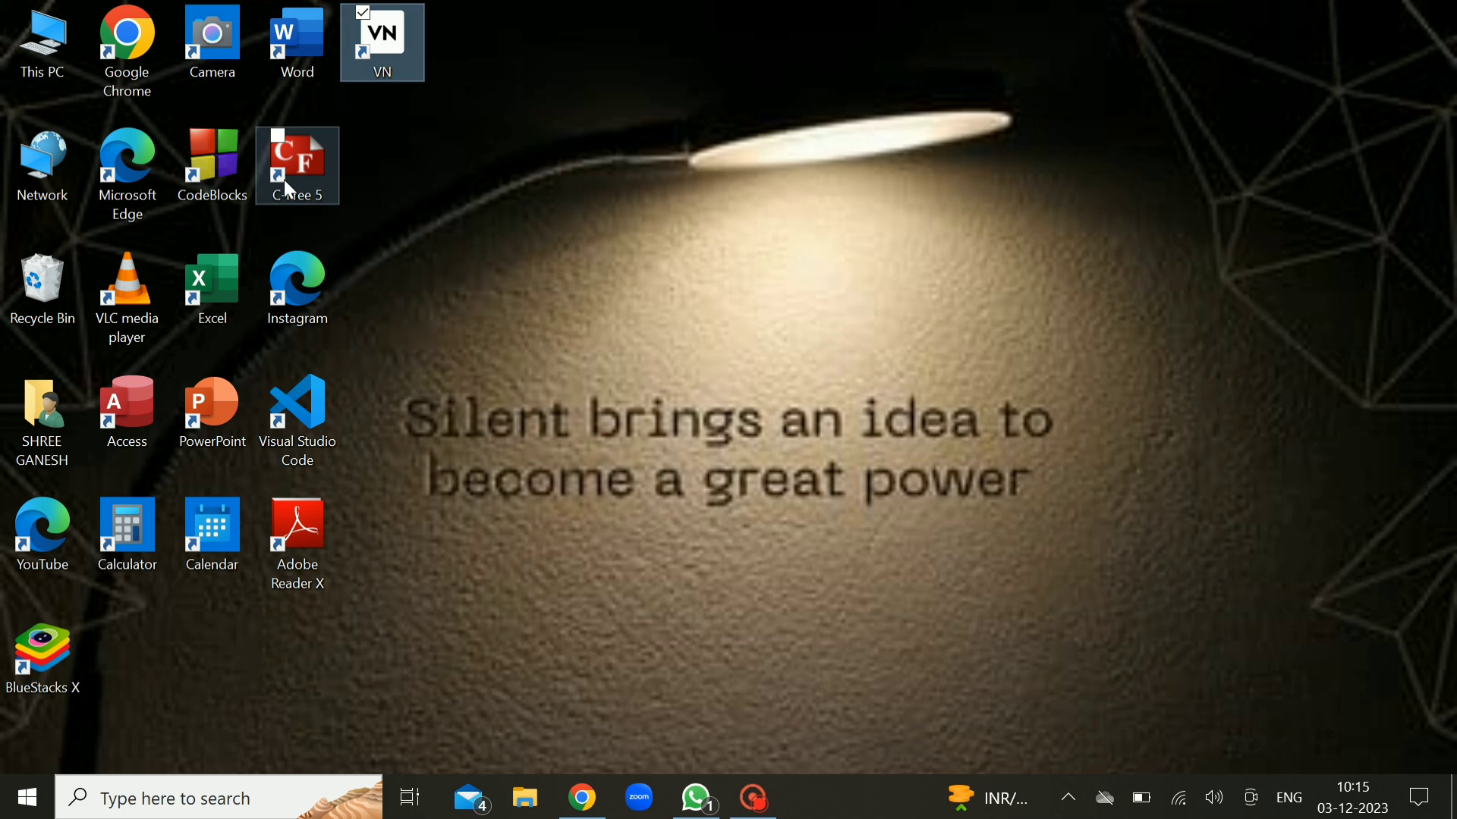
double_click(44, 653)
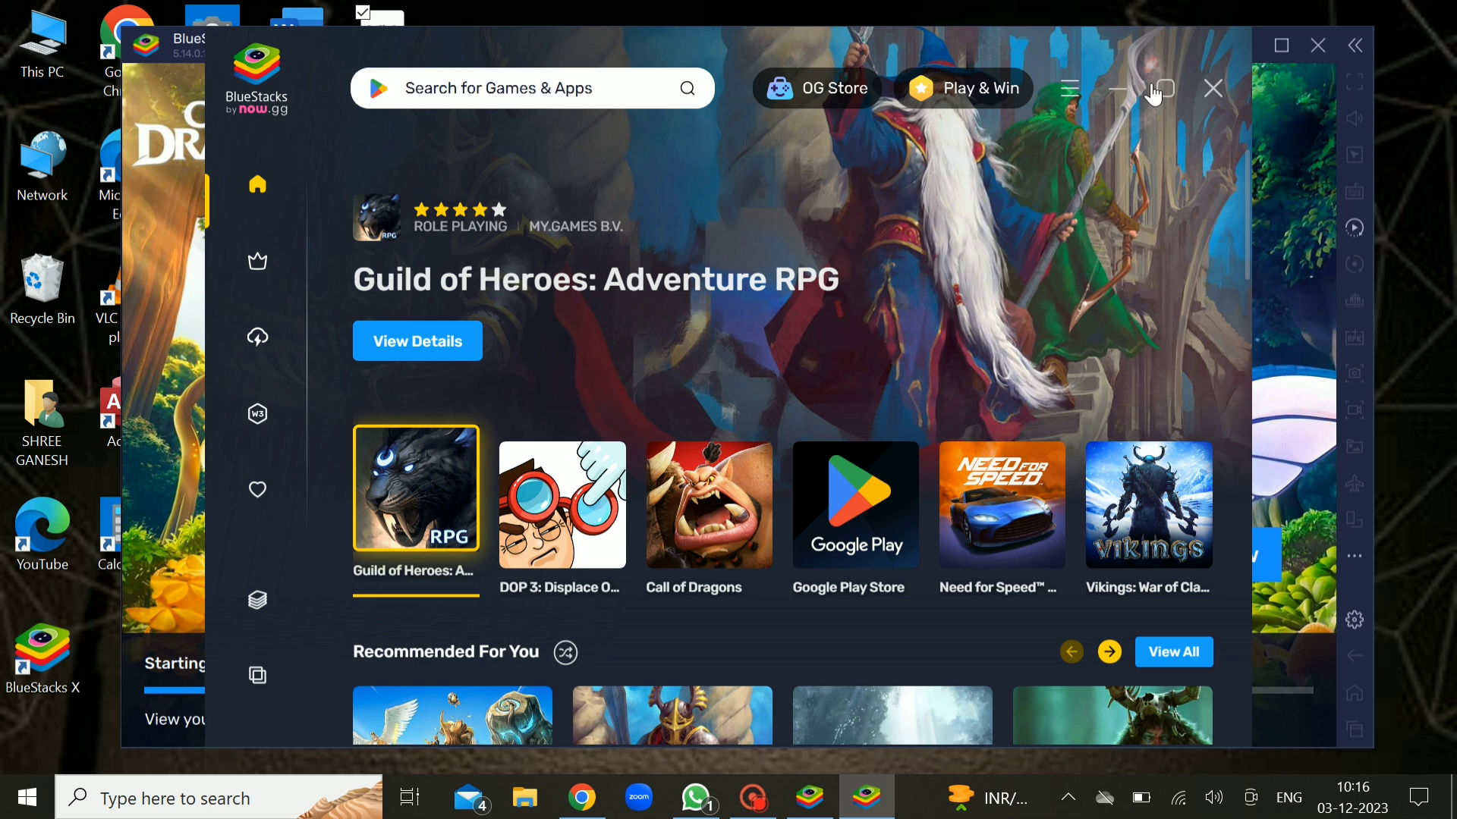
left_click(1213, 88)
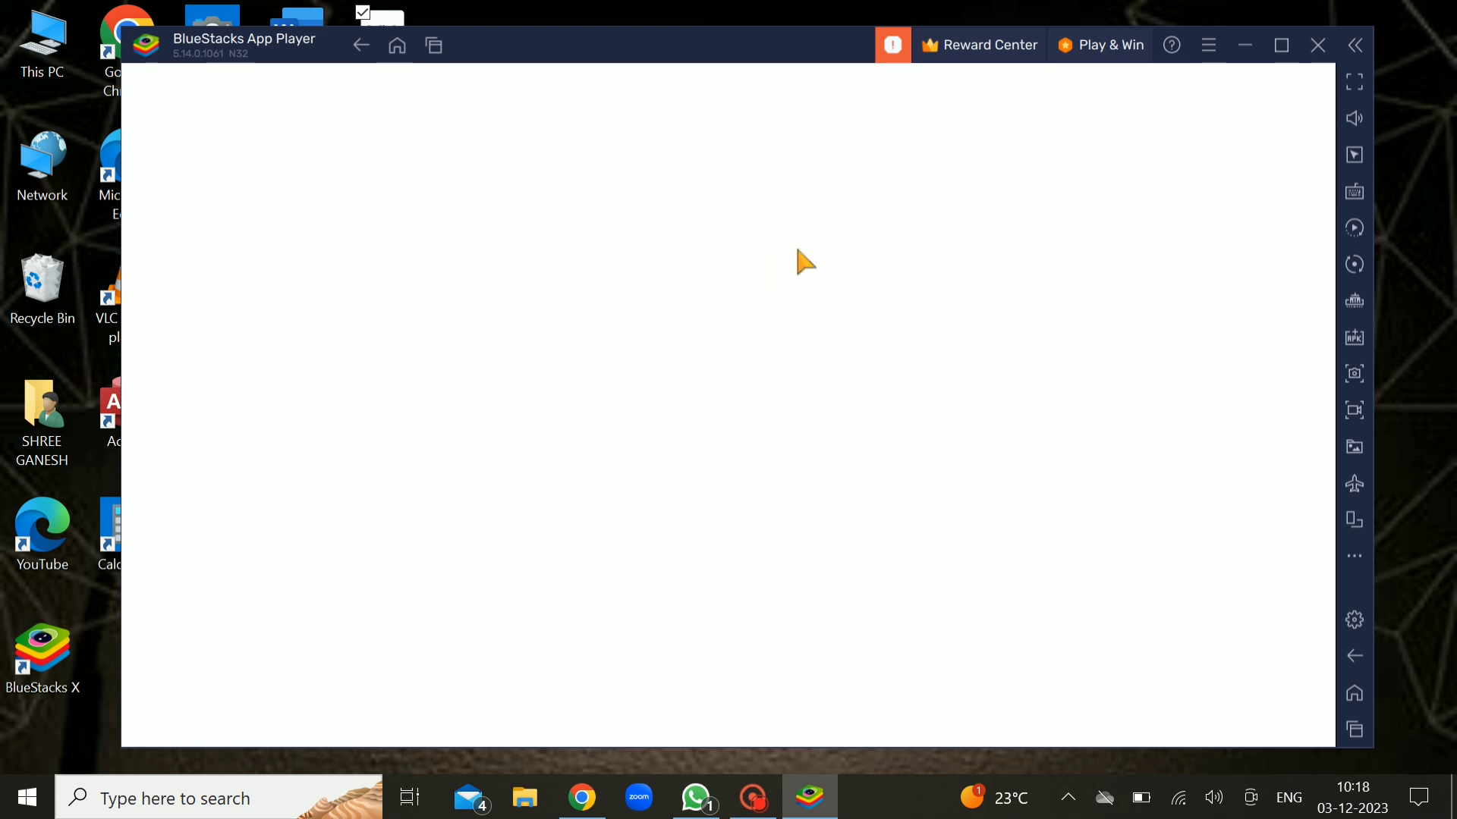
Open the Media Gallery's local folder and shrink the File Explorer window so the app player stays accessible.
left_click(1354, 81)
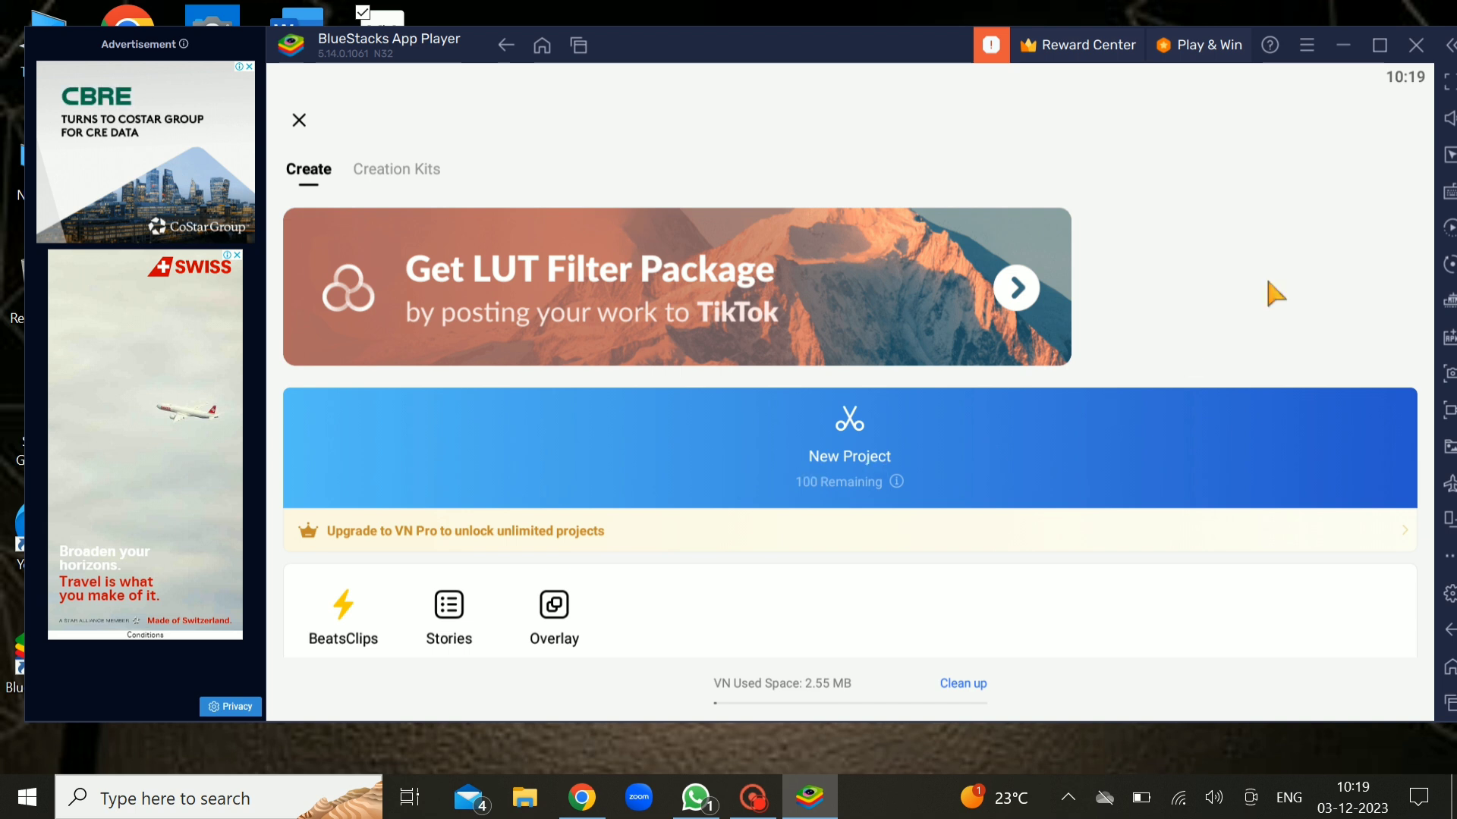
left_click_drag(883, 50, 833, 37)
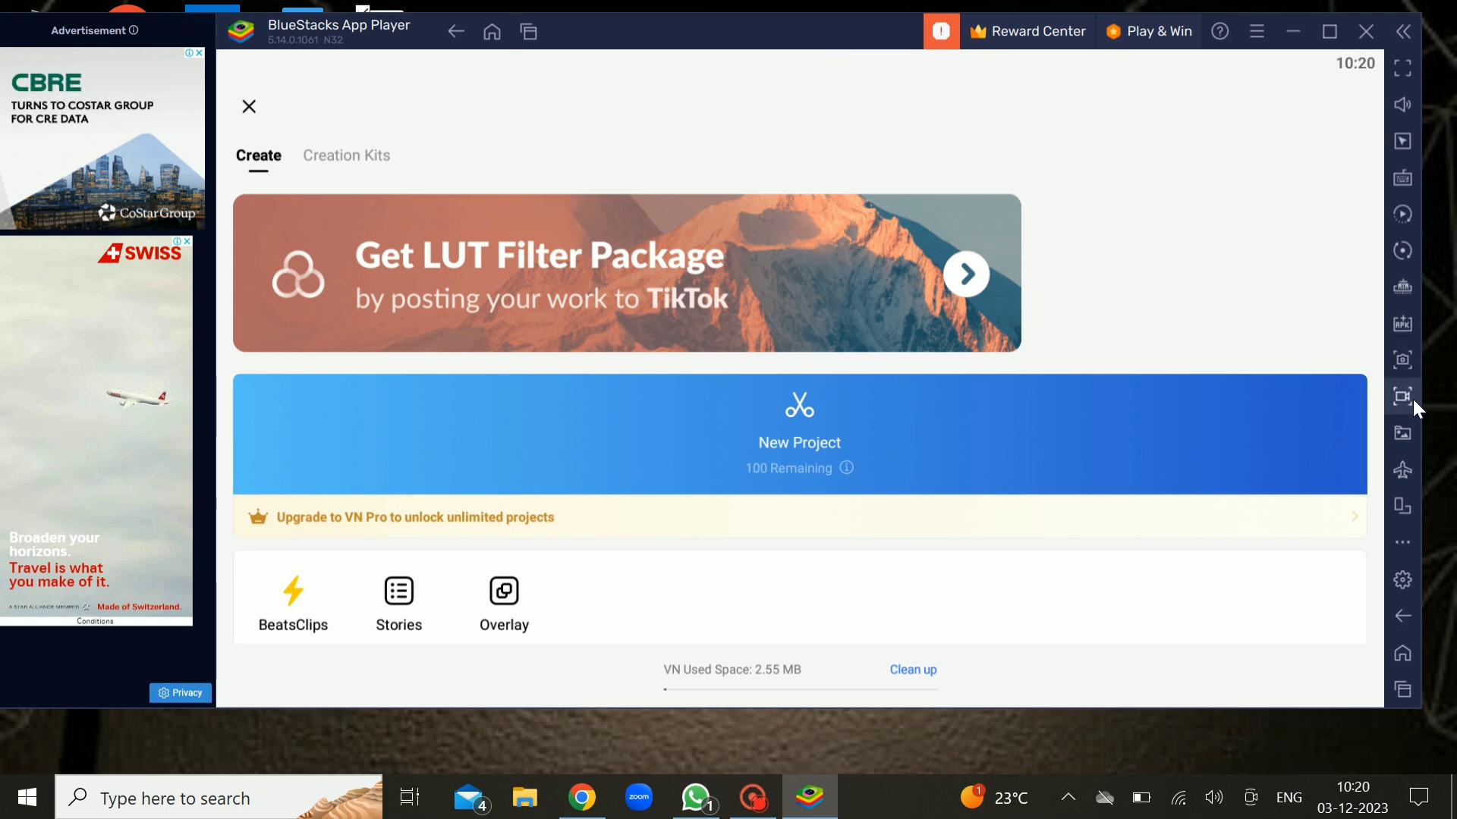
left_click(1412, 427)
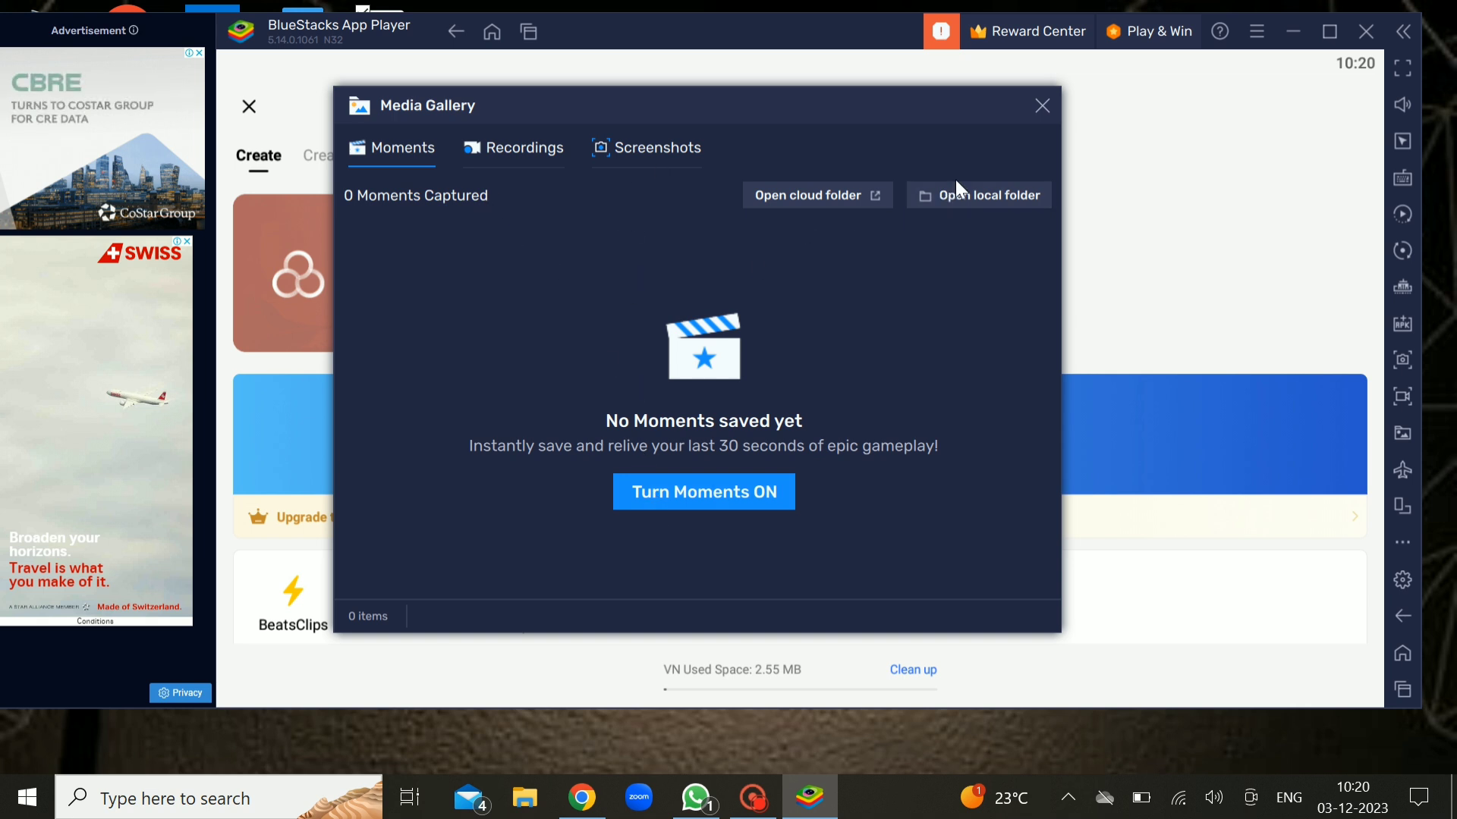
left_click(980, 192)
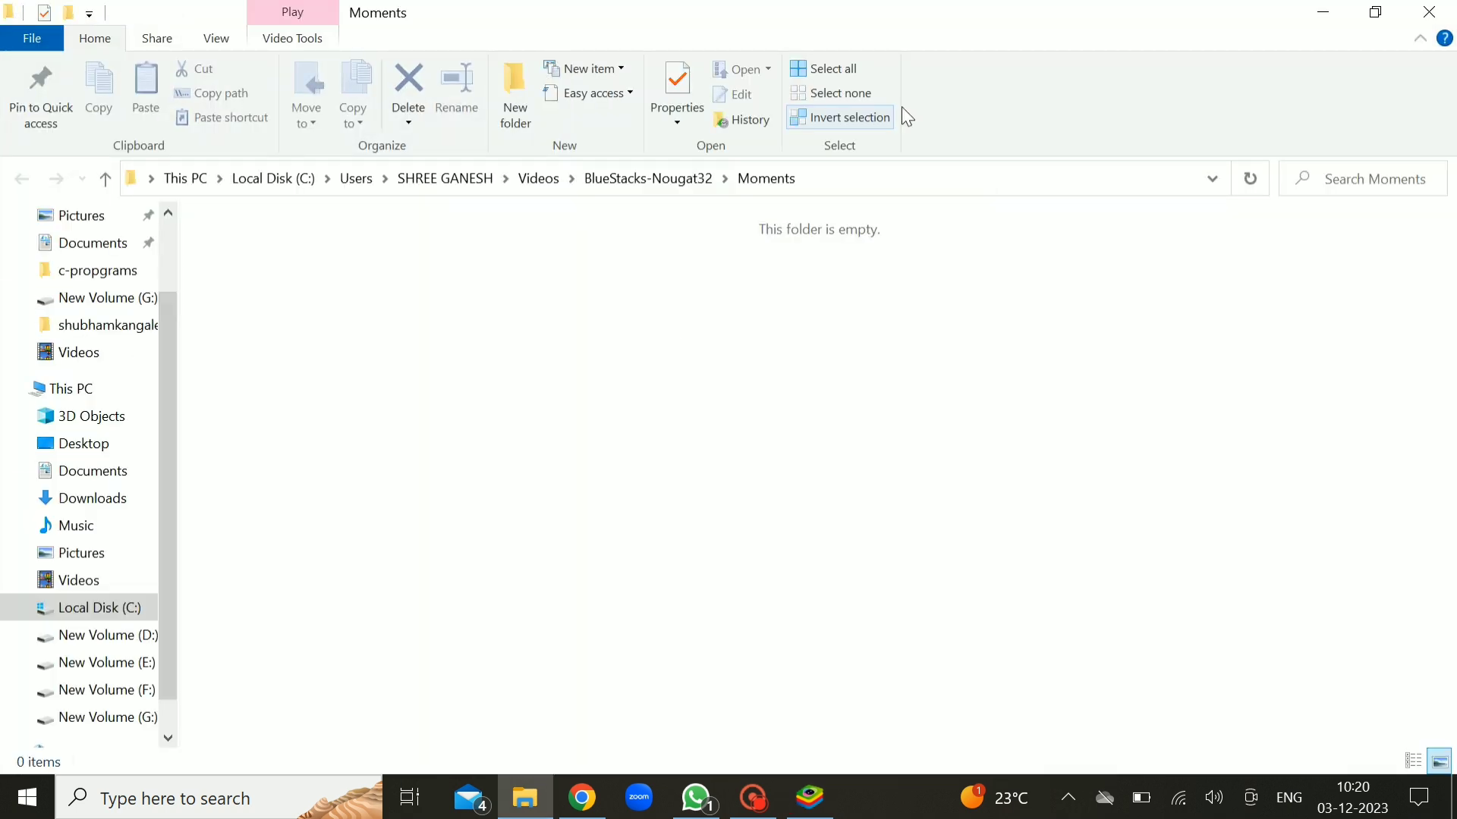
left_click(1360, 21)
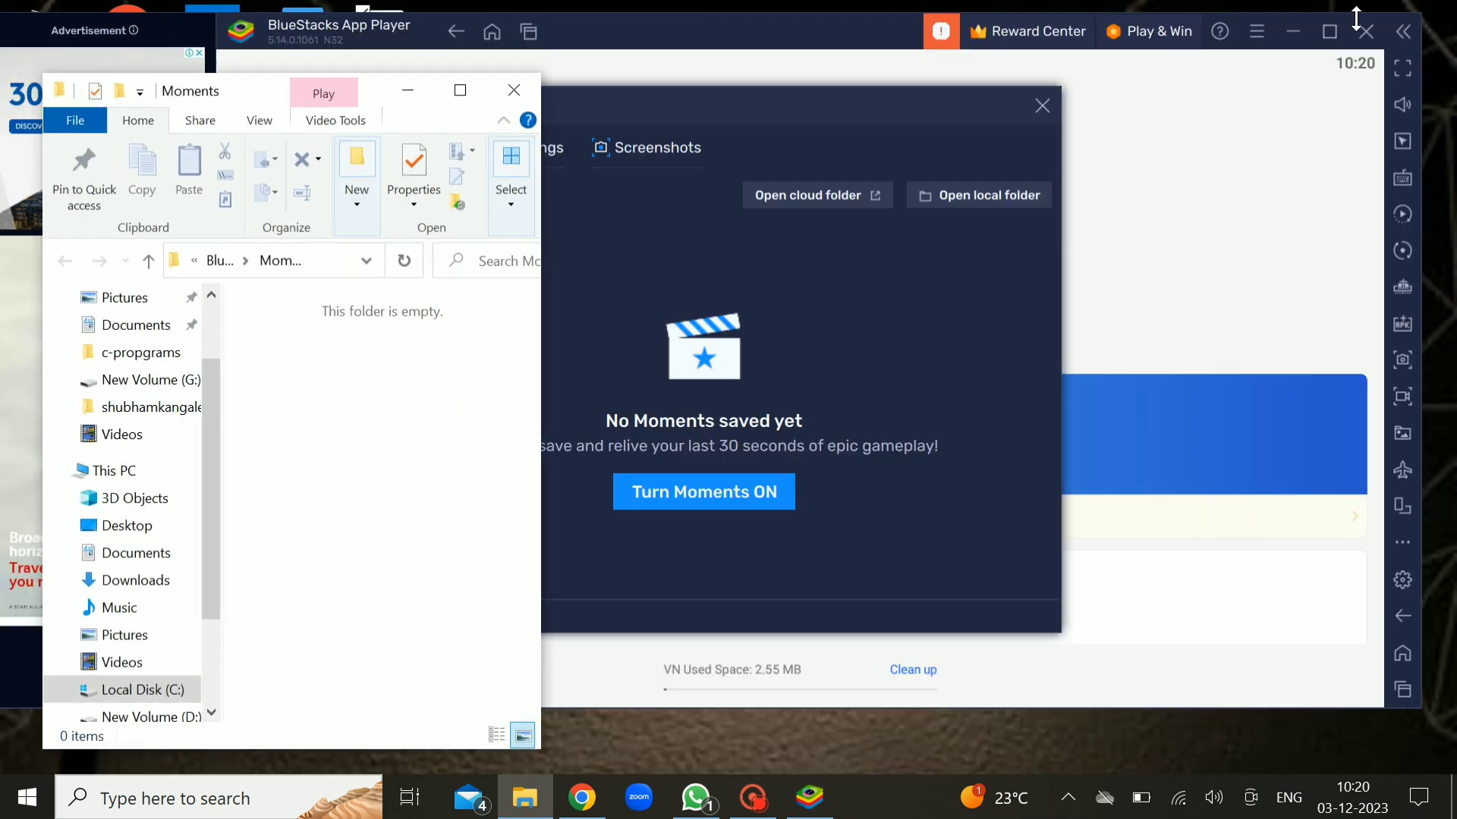
Import the computer-keyboard image from the Pictures folder into the app player and close the Media Gallery.
left_click(121, 434)
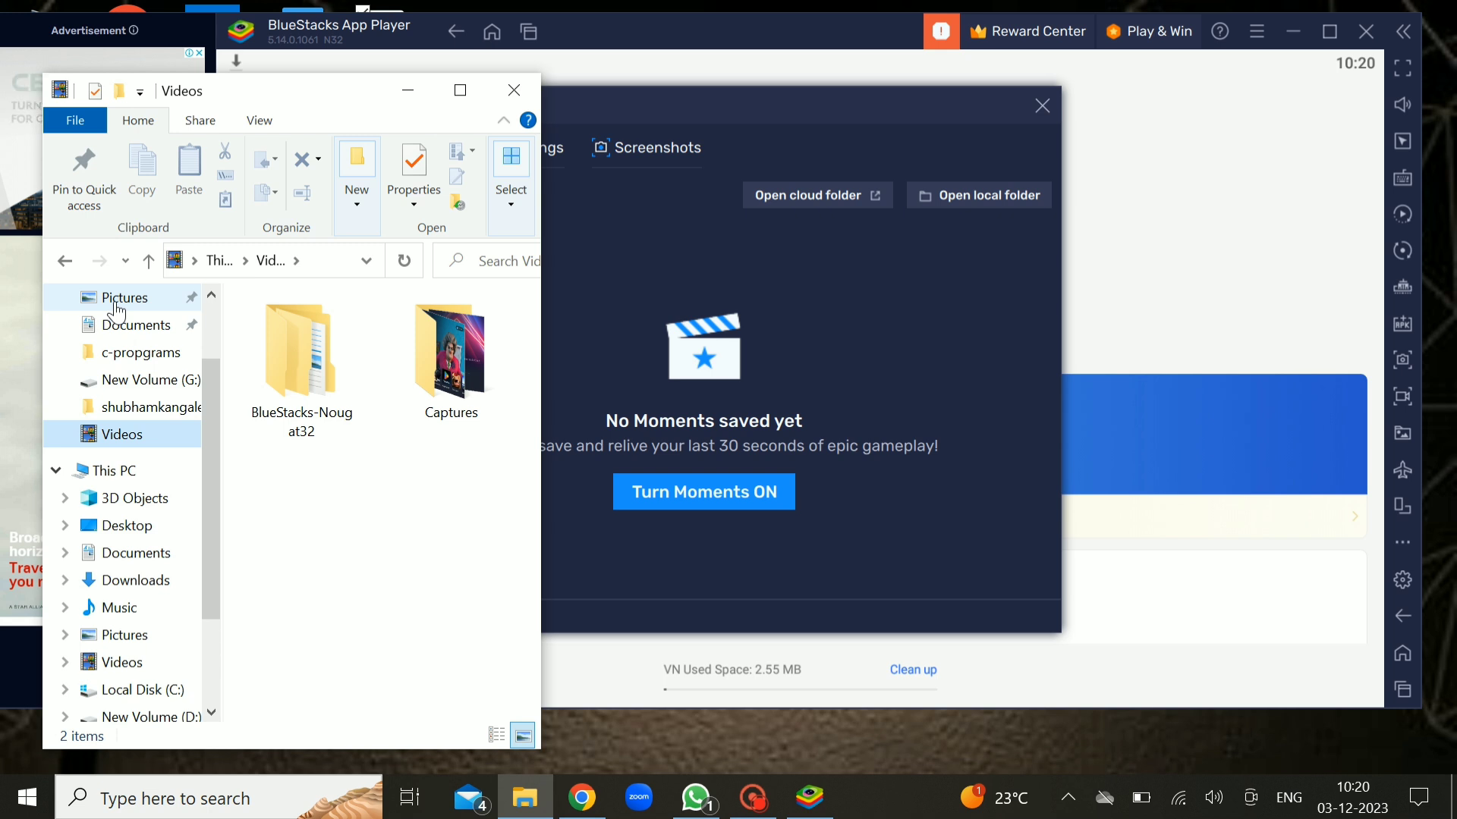
left_click(118, 303)
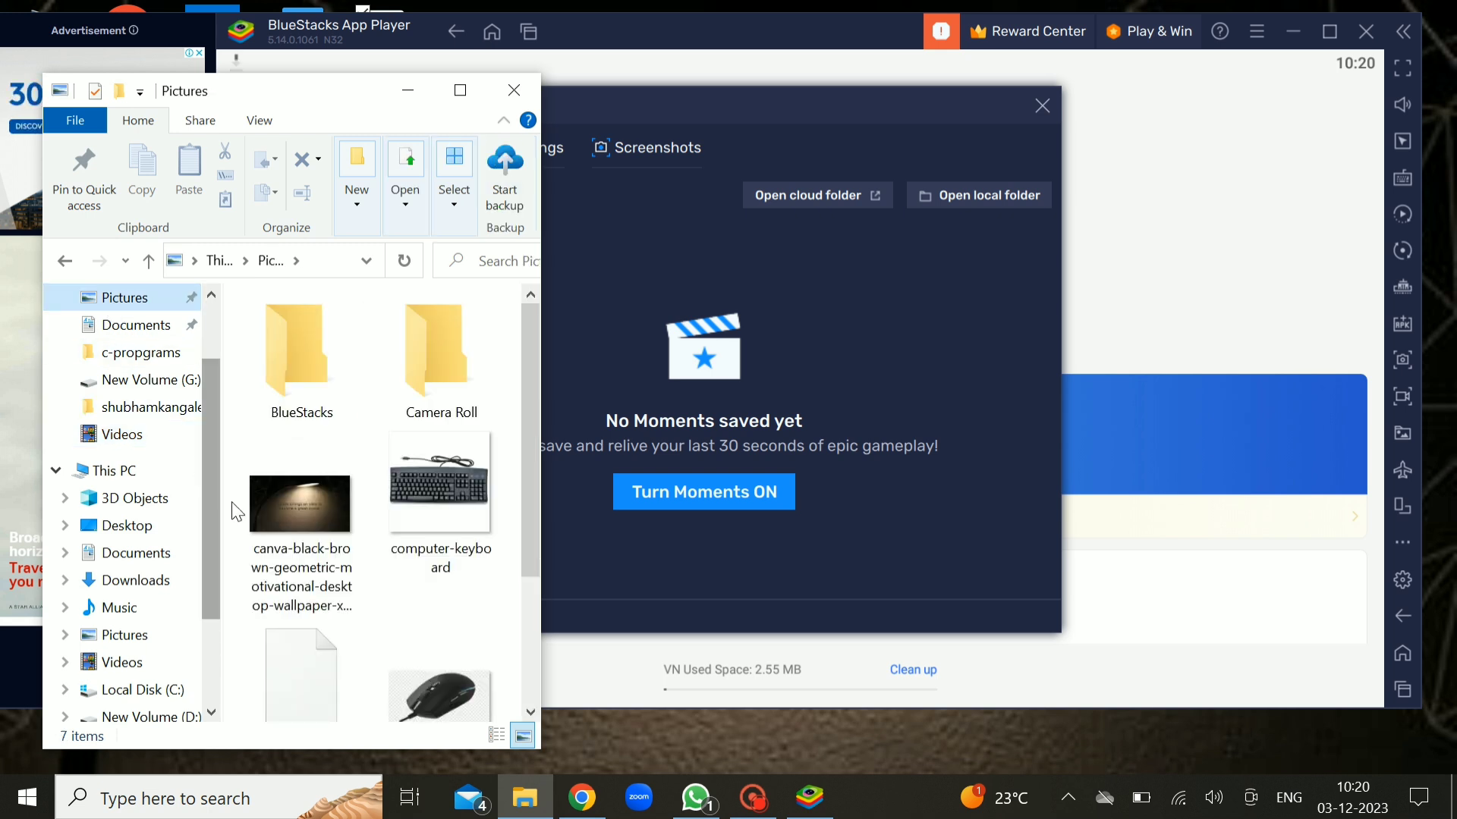
mouse_move(399, 465)
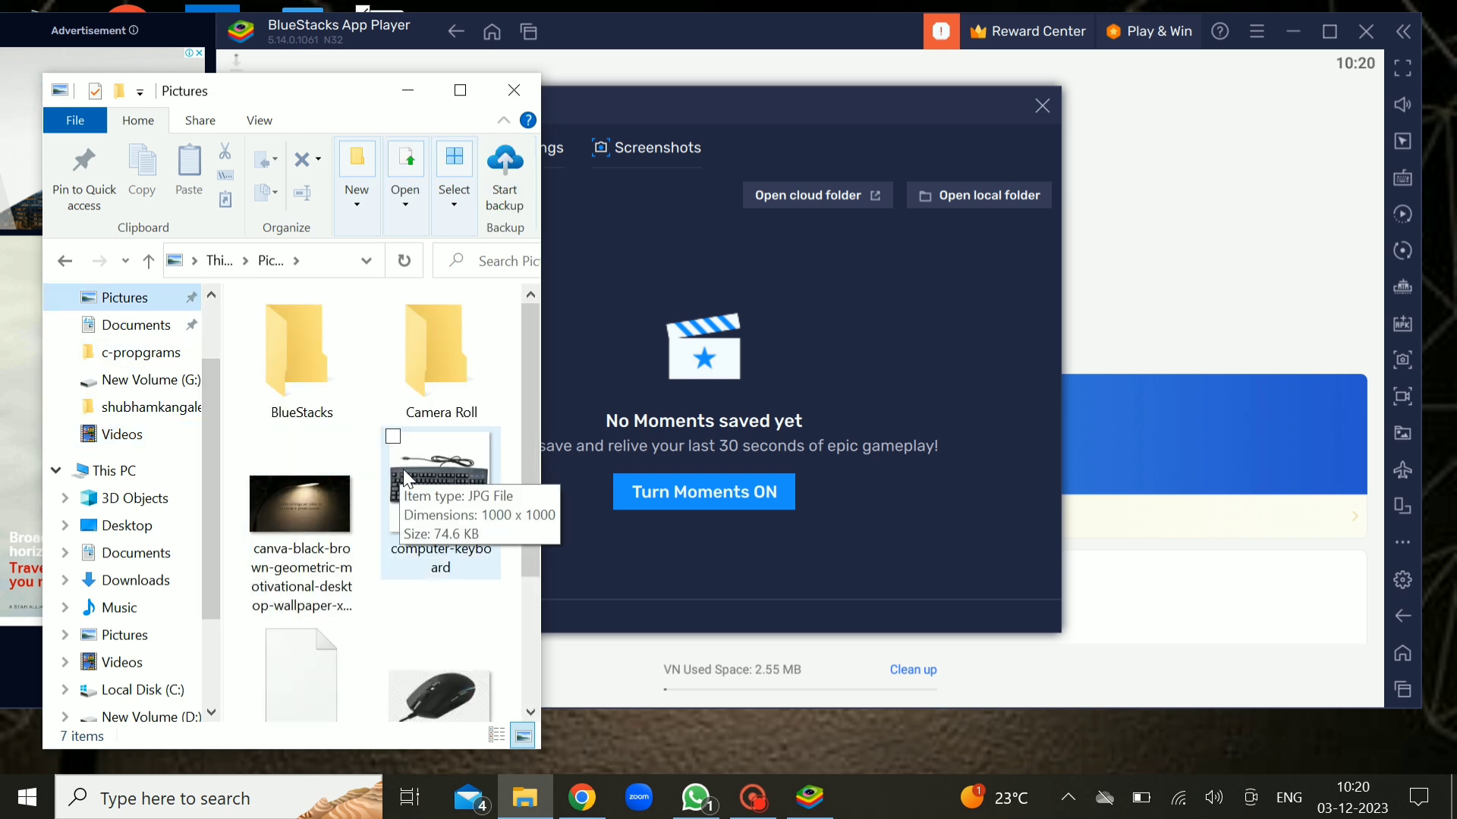
left_click_drag(422, 480, 1137, 290)
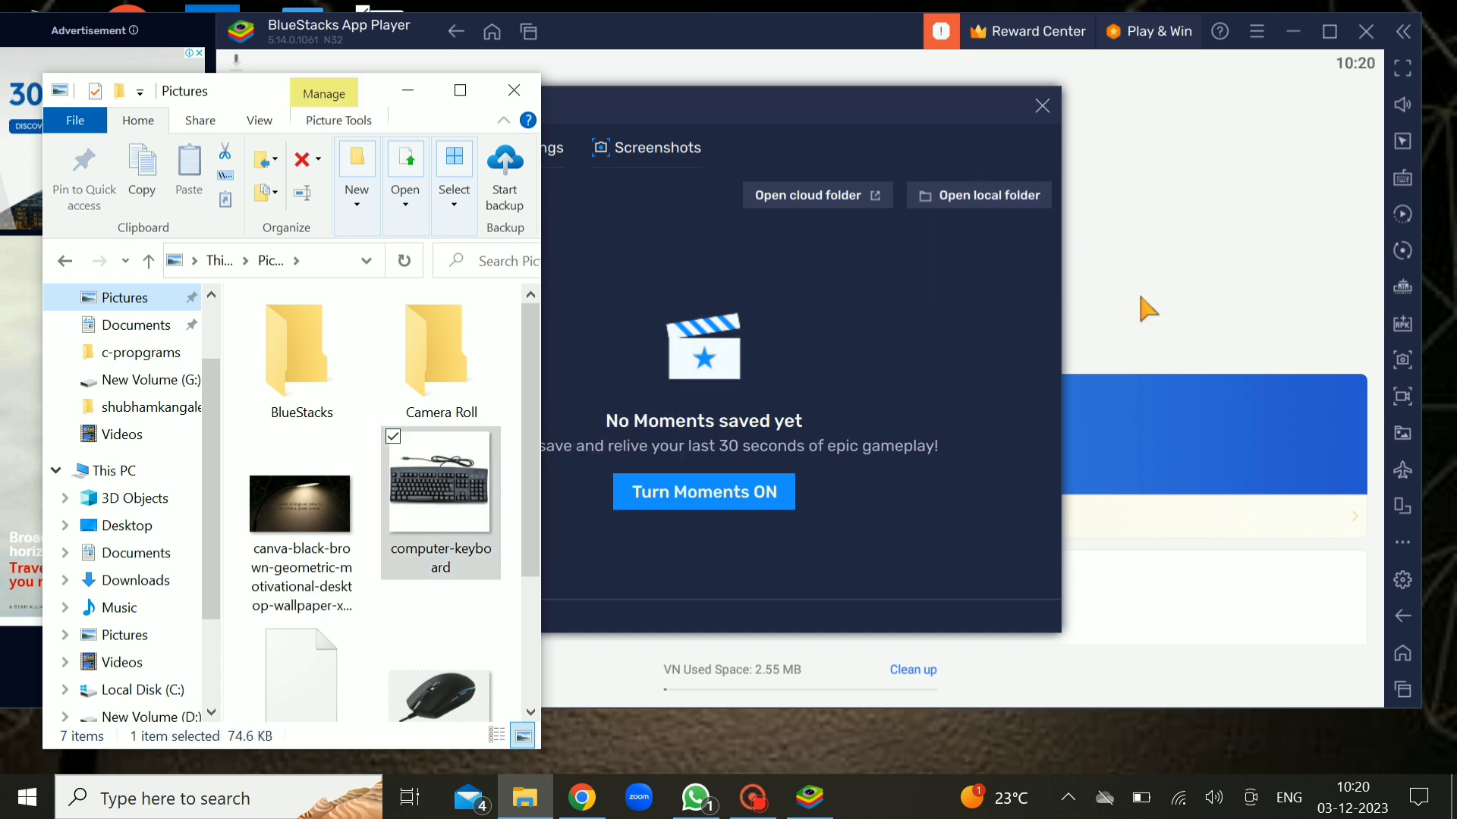
left_click(1042, 106)
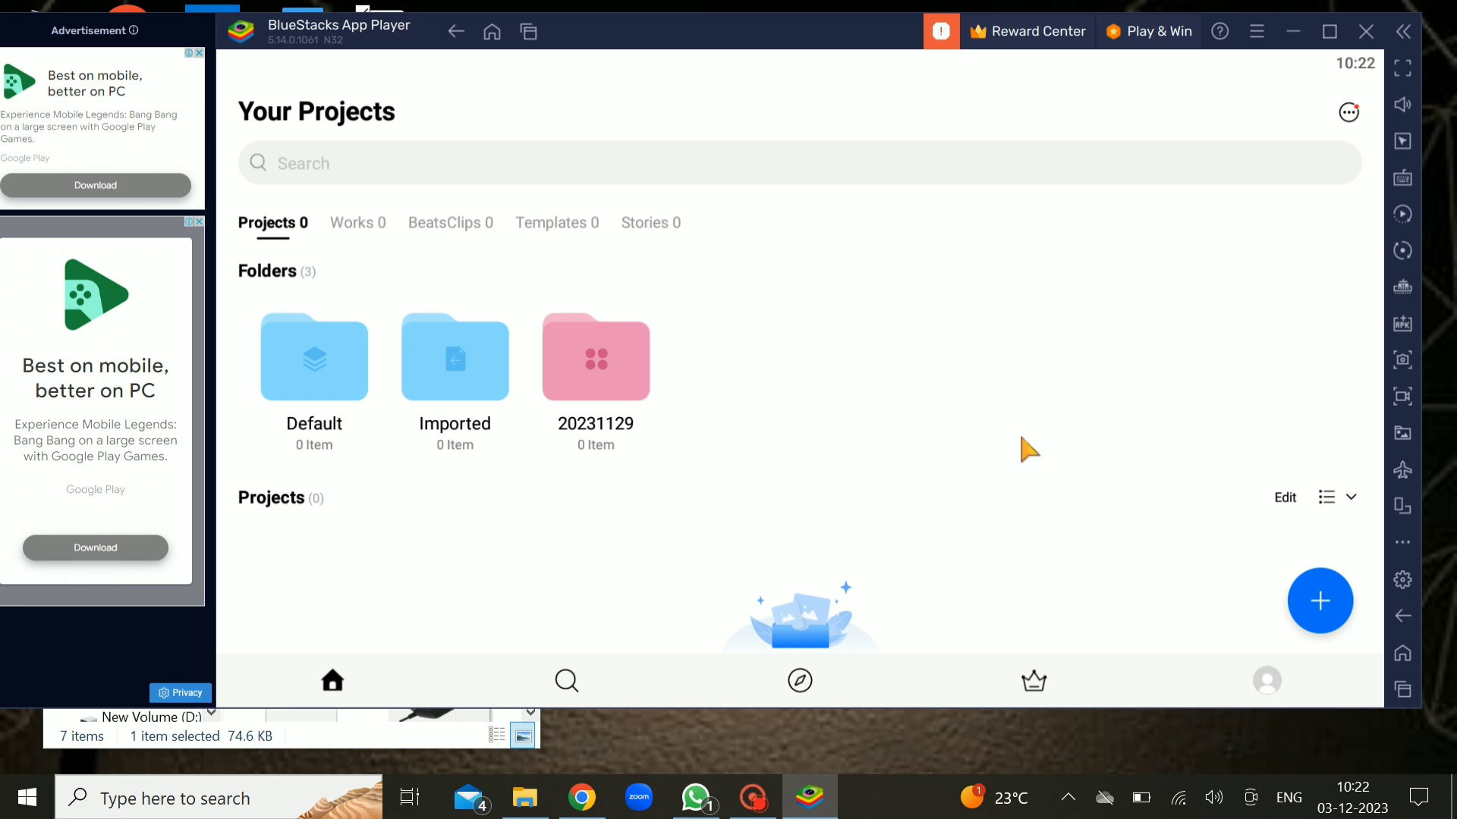
Create a VN project from the computer-keyboard photo.
left_click(491, 333)
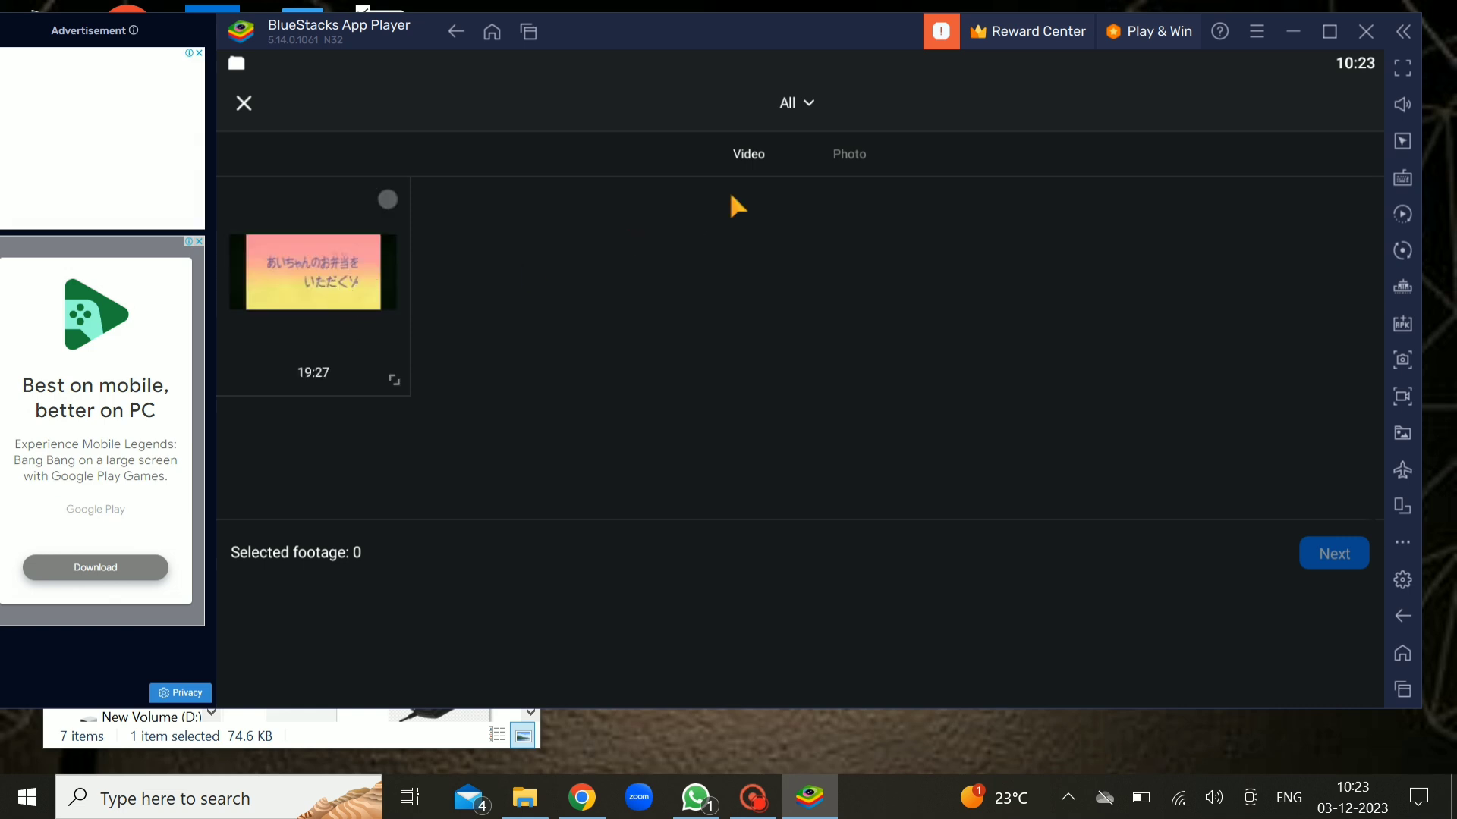
left_click(854, 159)
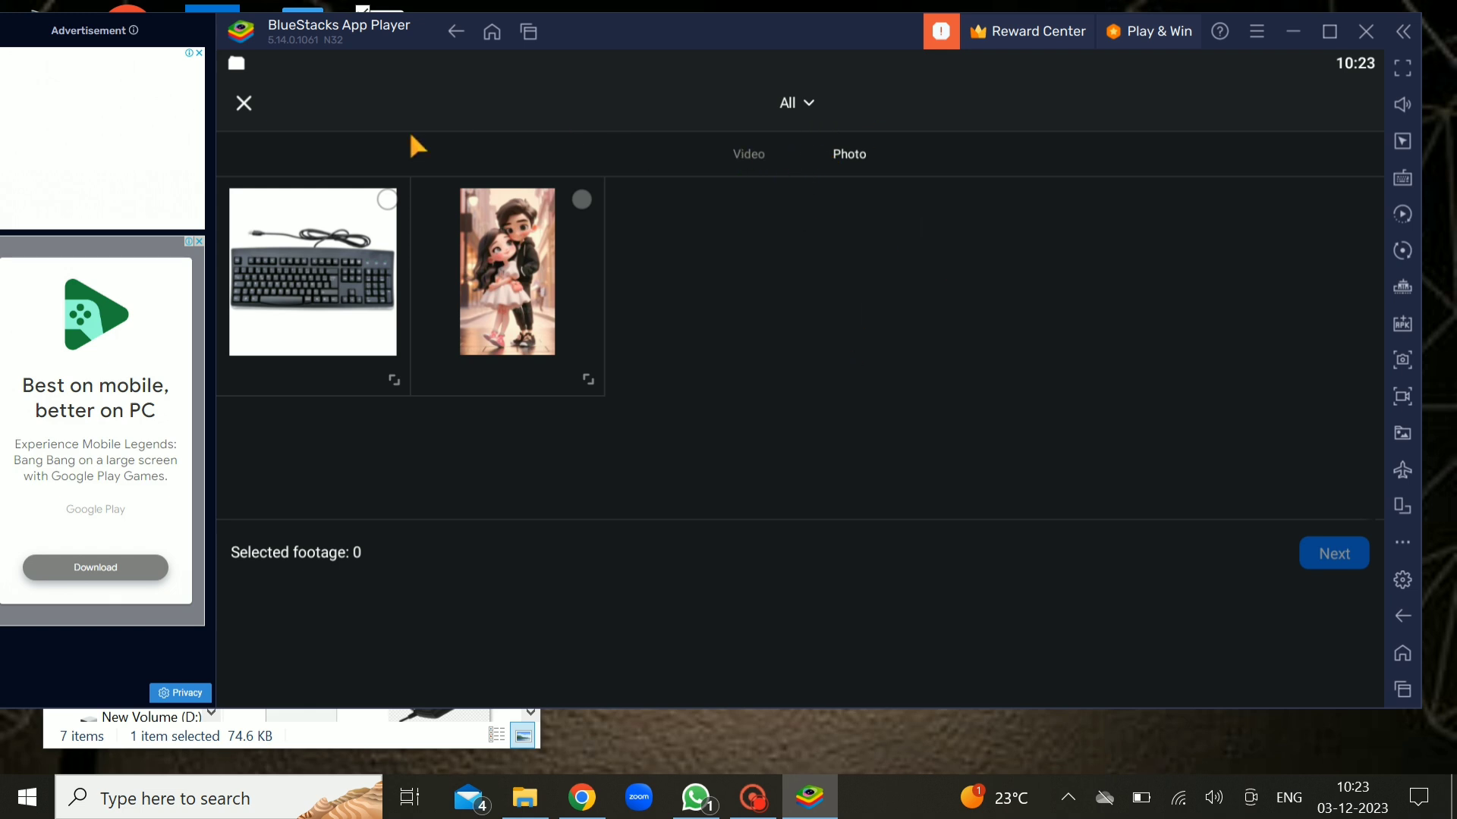
left_click(377, 255)
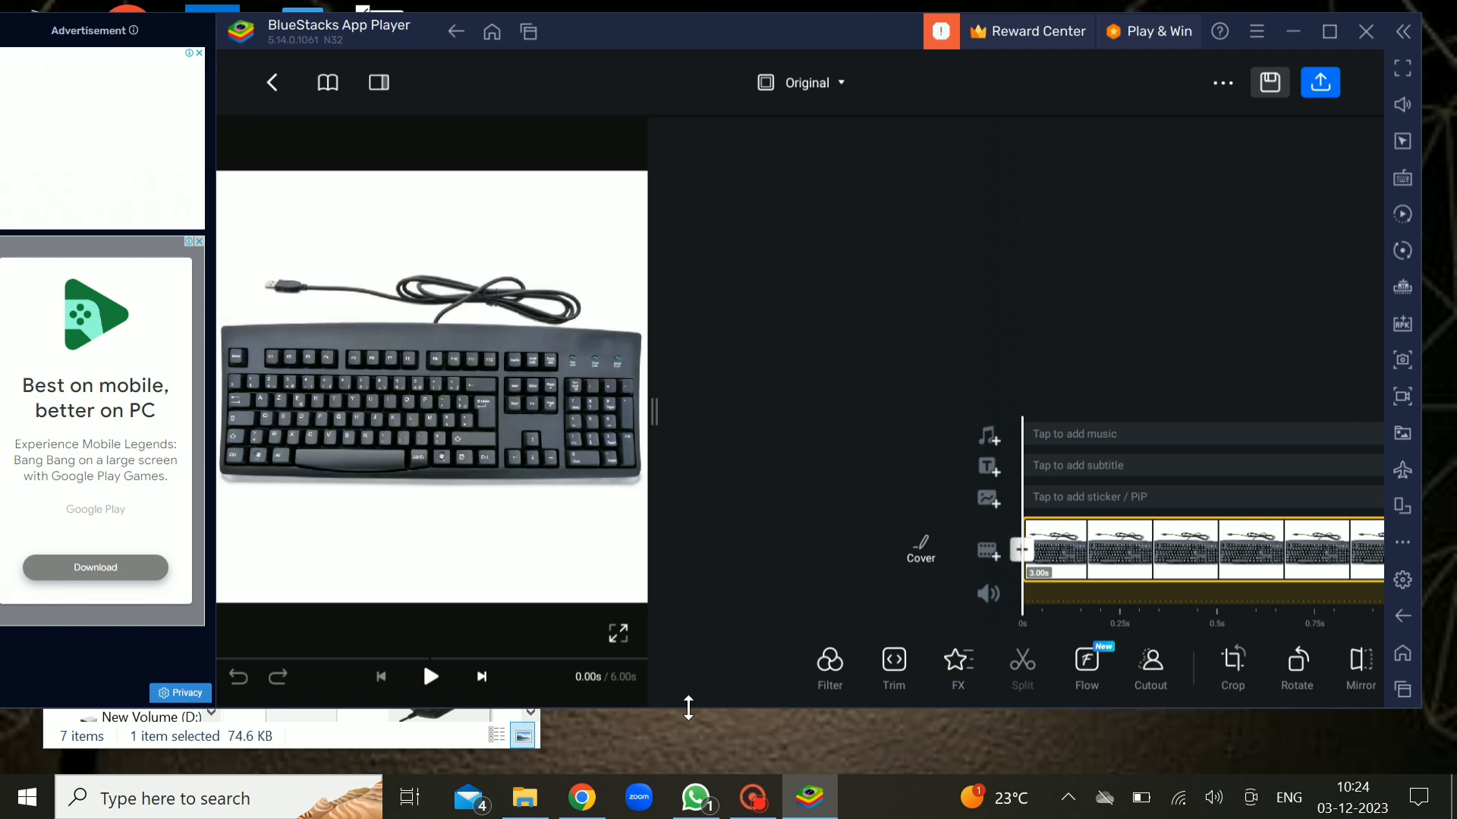
Play the project preview and delete the "Directed by" end clip from the timeline.
left_click(430, 678)
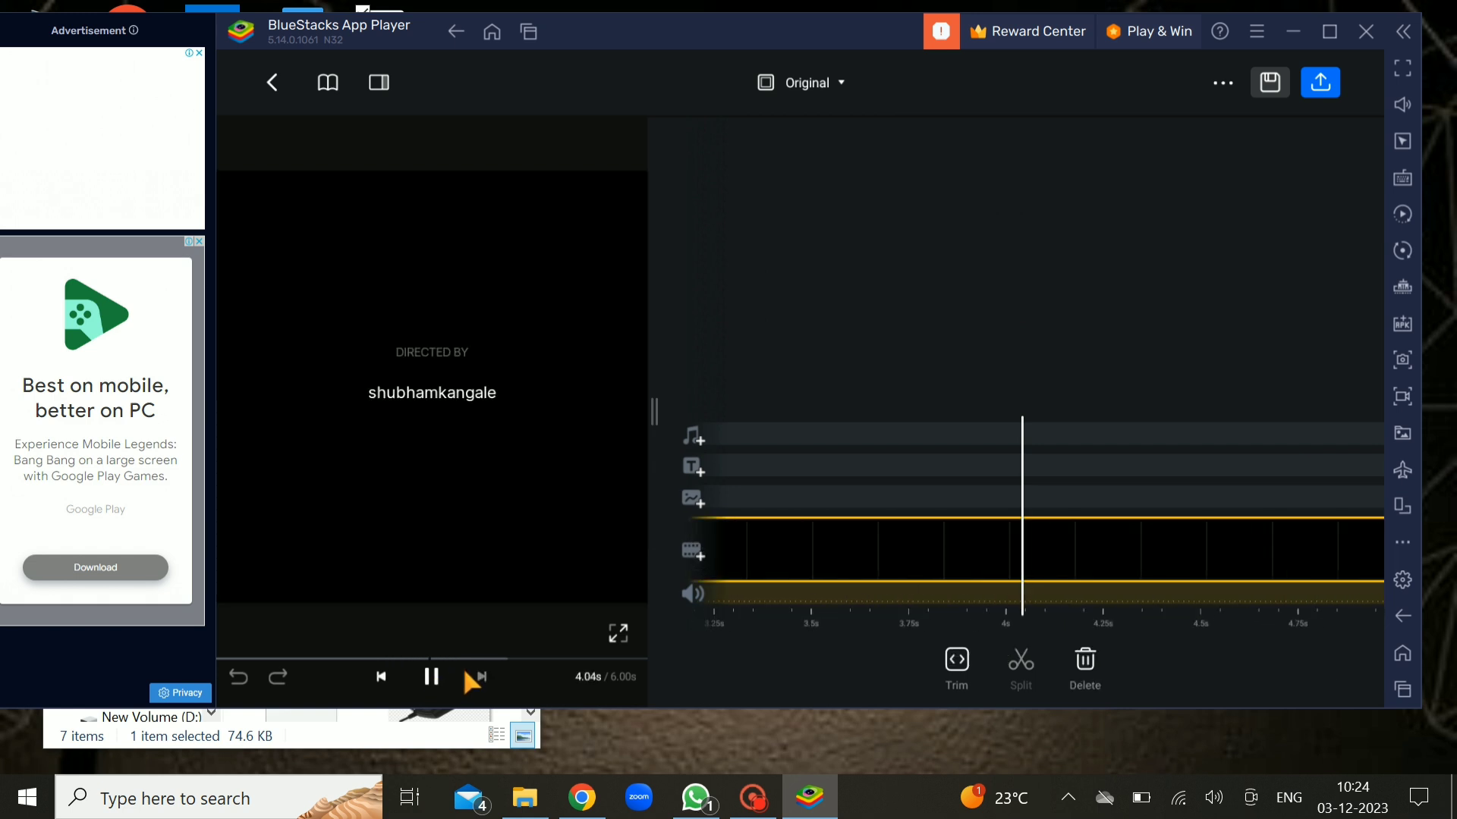
left_click(815, 561)
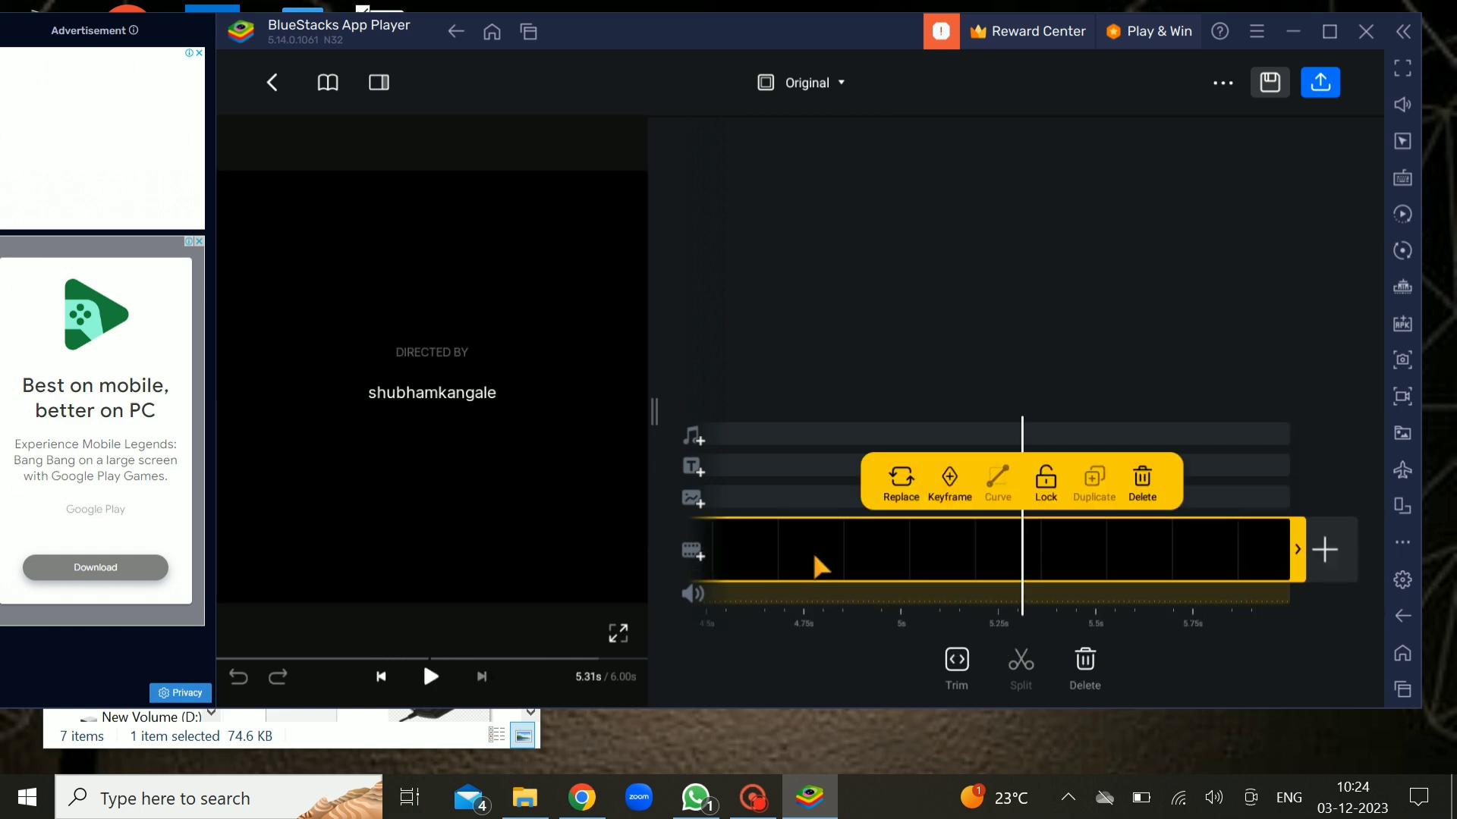
left_click(1150, 500)
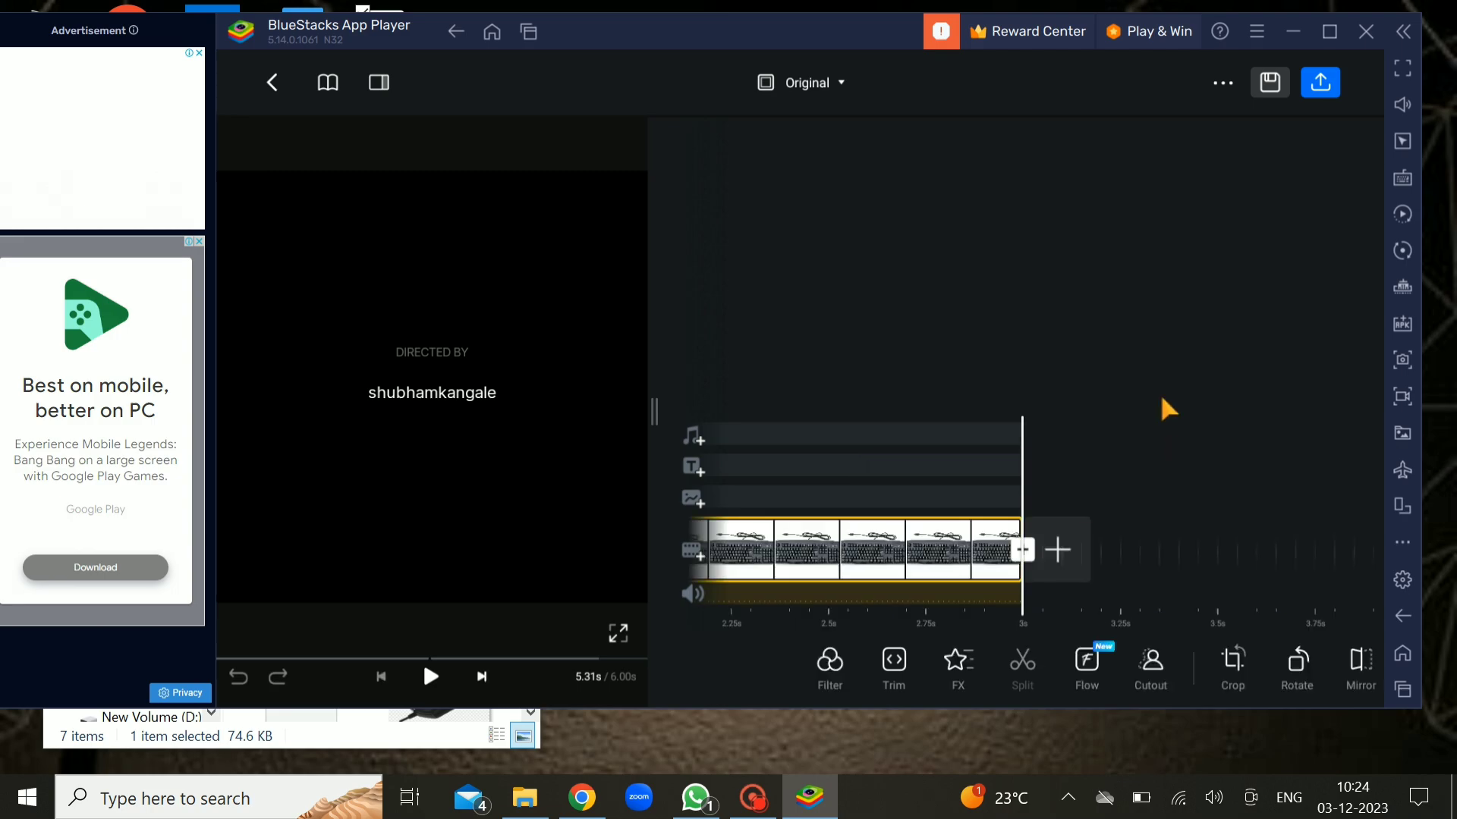